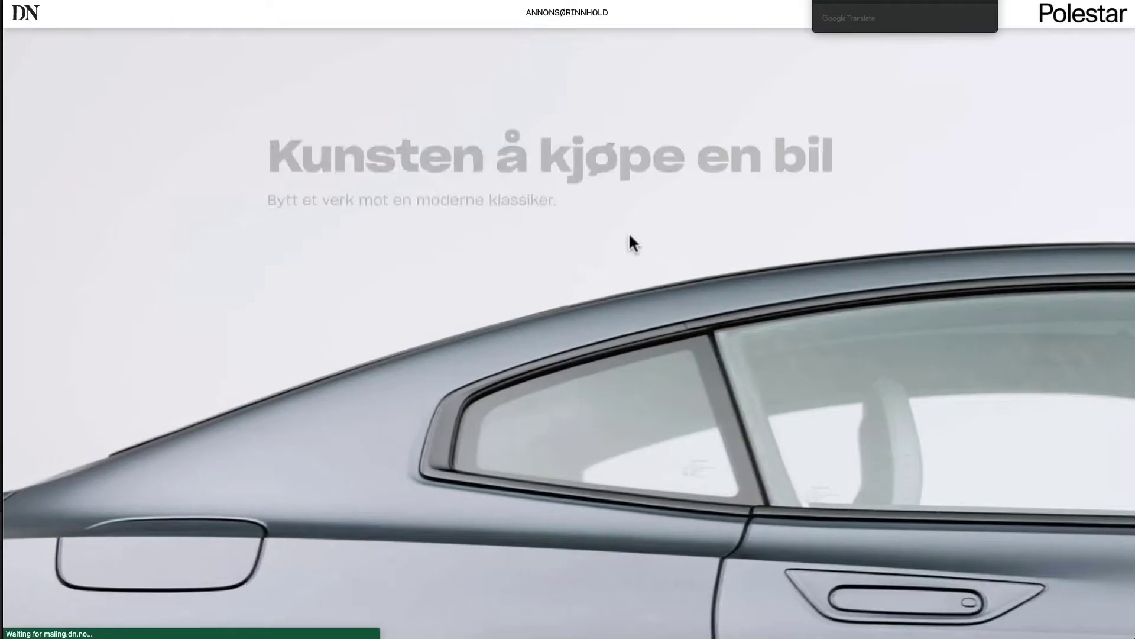
Step: Look through the Polestar, WWF and plant shop example pages to examine their scroll effects and sideways-moving sections
scroll(1121, 348, down, 15)
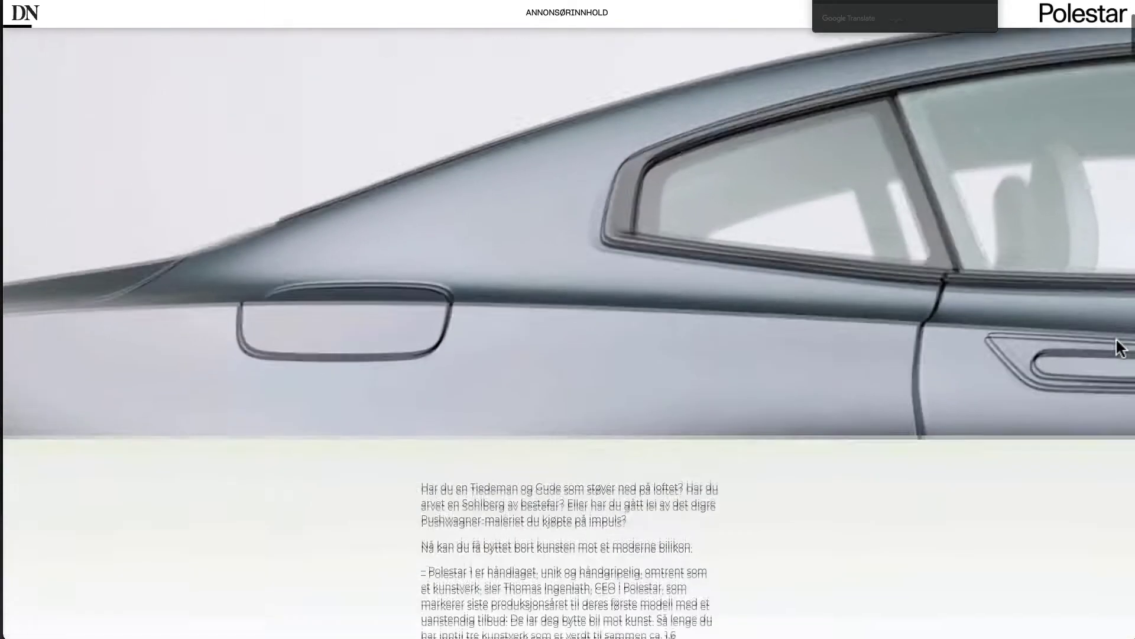
scroll(1121, 348, down, 15)
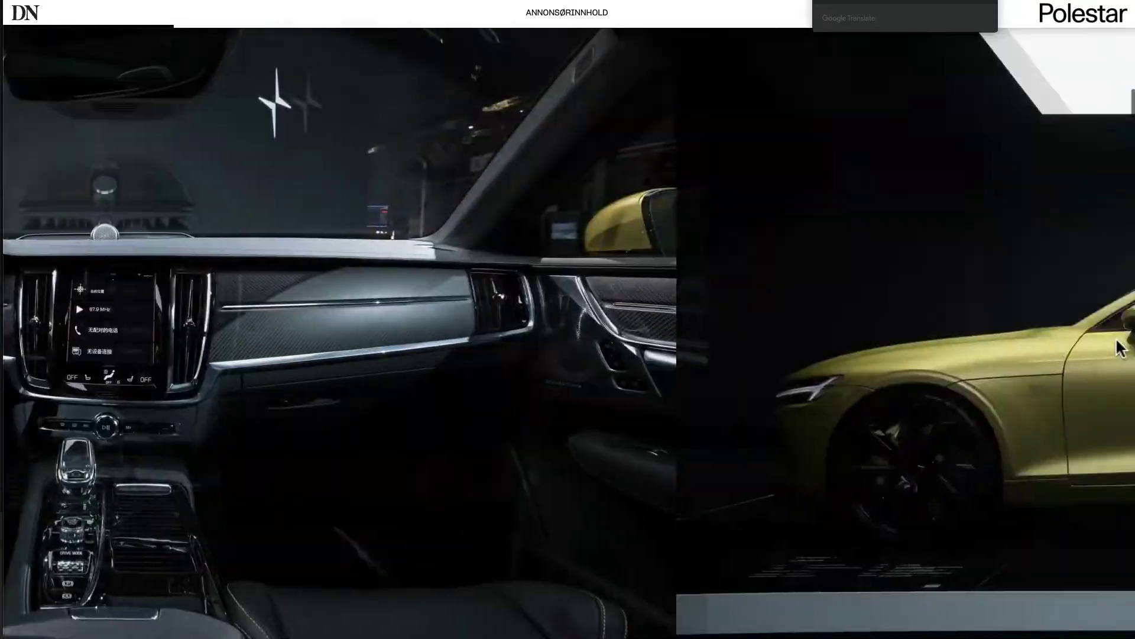
scroll(1121, 348, down, 15)
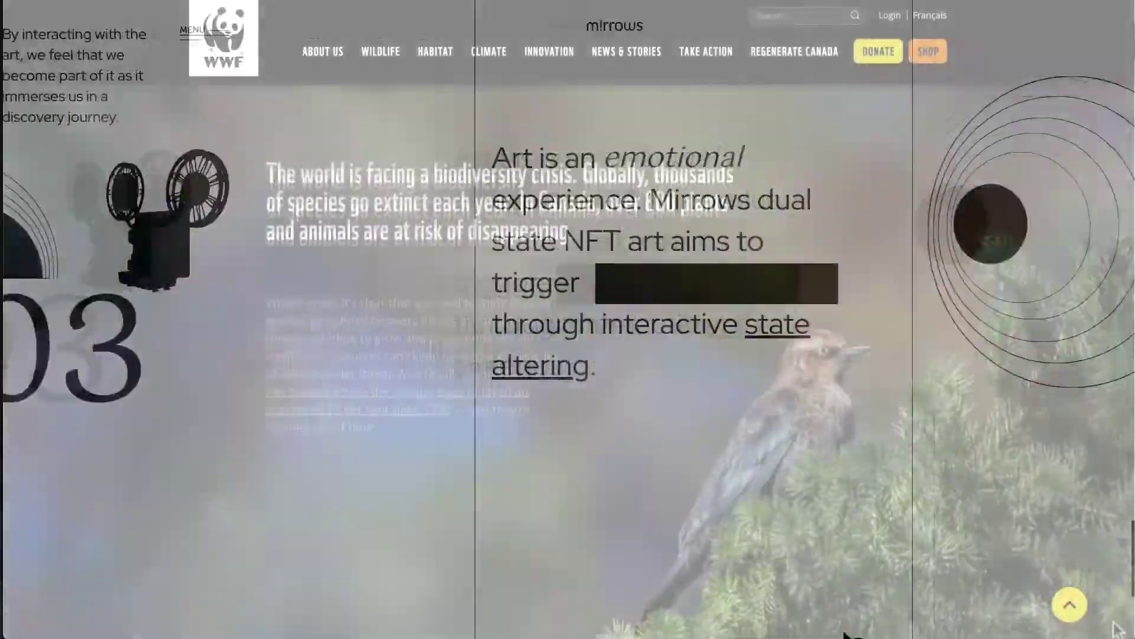
scroll(1116, 628, down, 10)
scroll(1115, 628, down, 10)
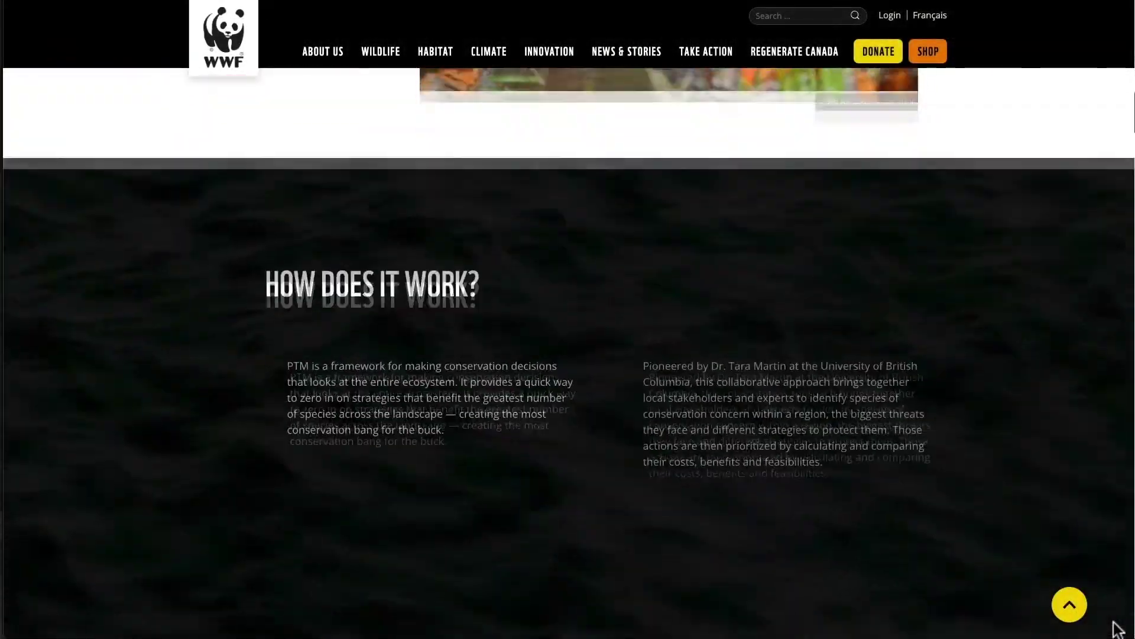
scroll(1117, 629, down, 10)
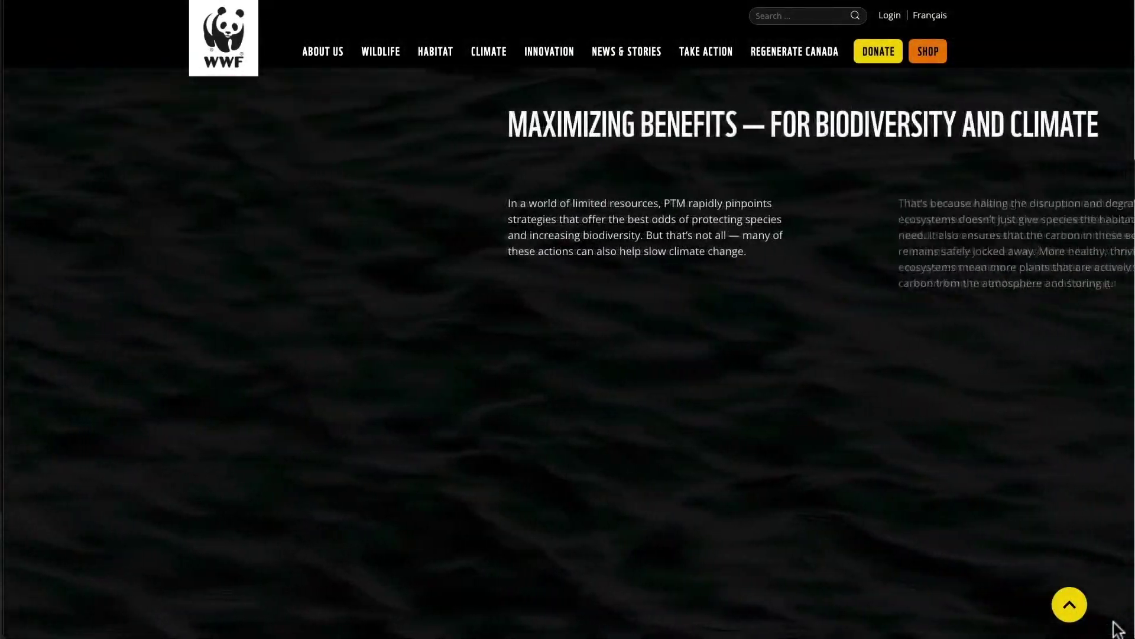
scroll(1115, 629, down, 5)
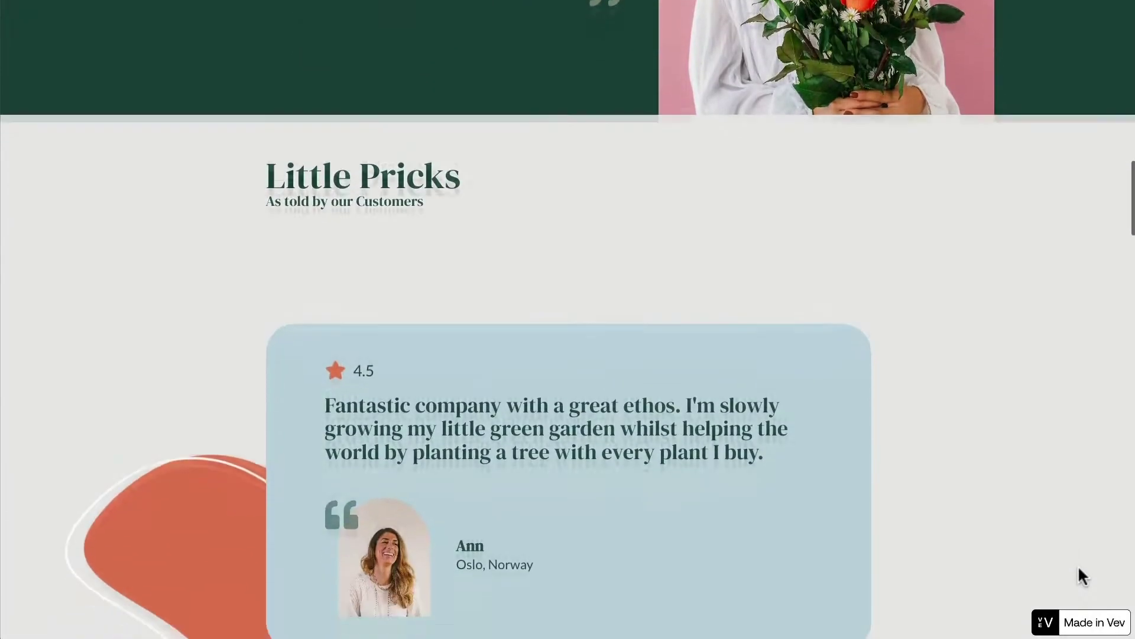
scroll(1077, 565, down, 10)
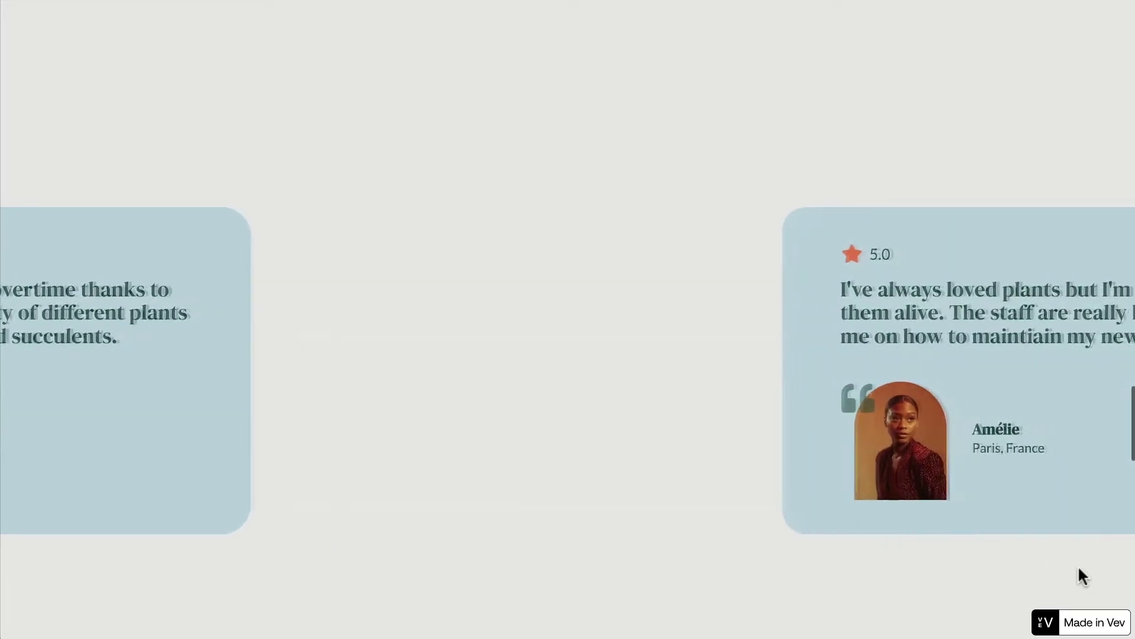
scroll(1078, 566, down, 10)
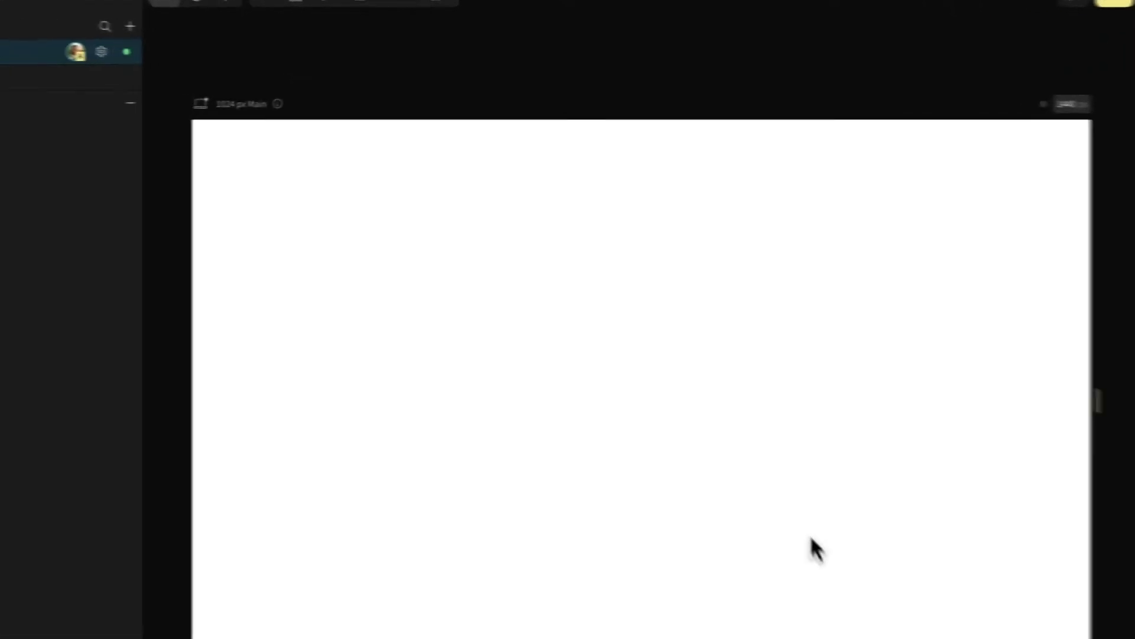
Step: Insert a Horizontal scroll section from the element library at the top edge of the empty page
key(m)
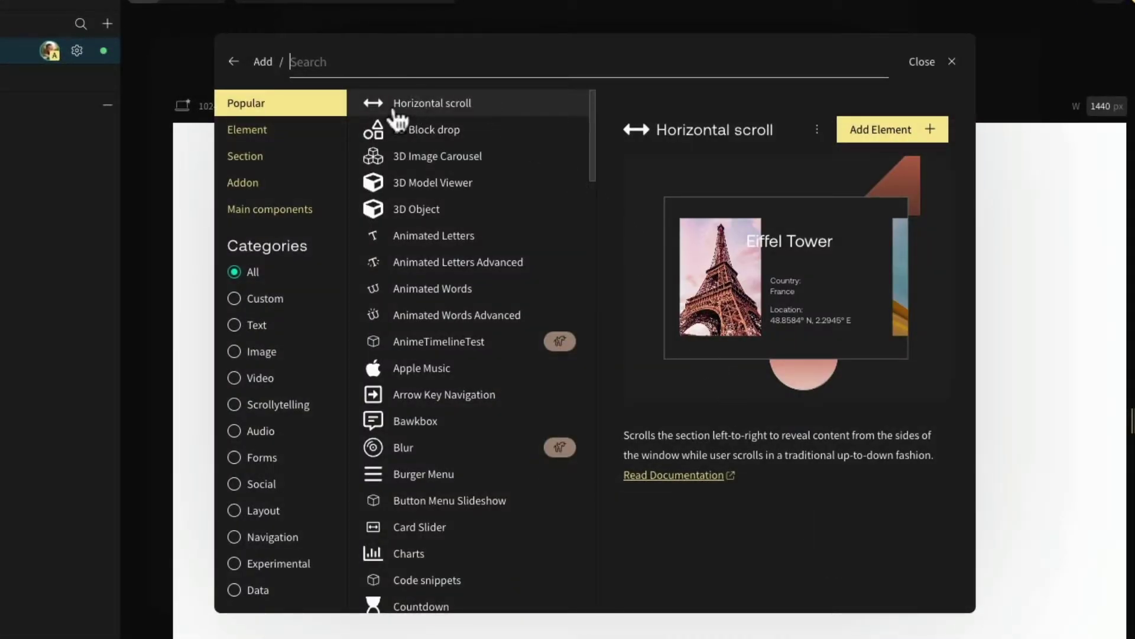
click(472, 112)
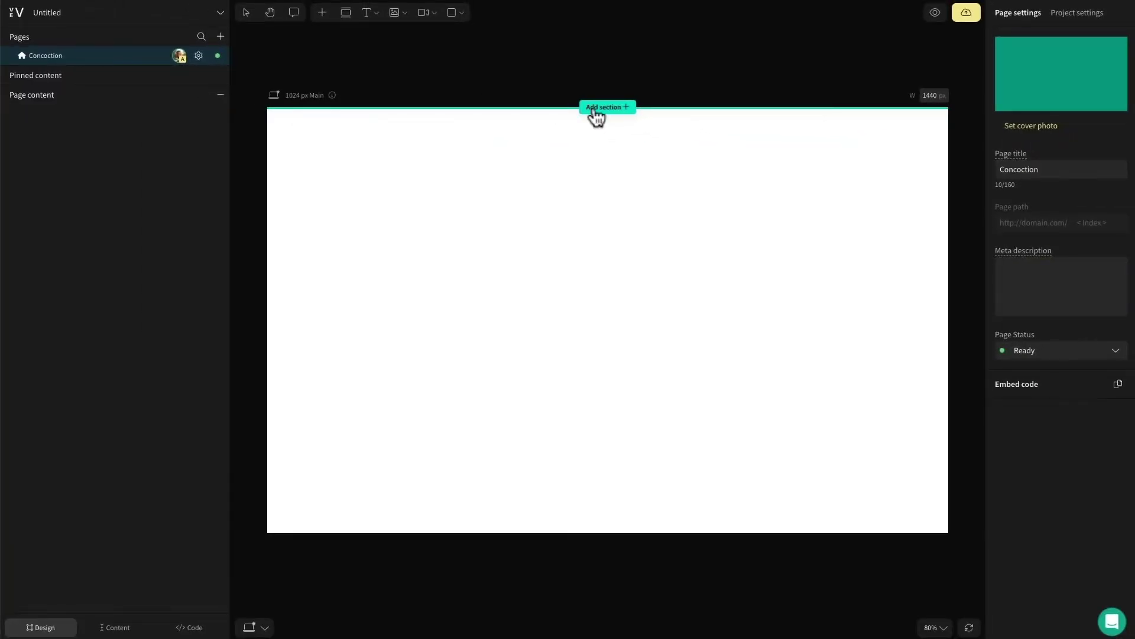
click(594, 111)
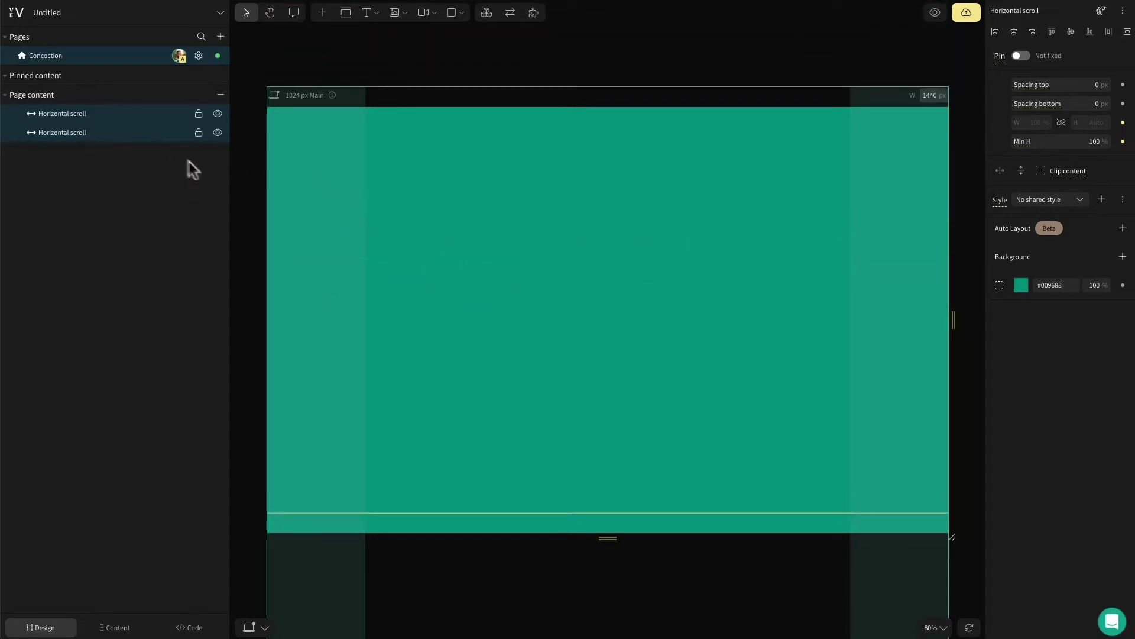
Step: Change the lower Horizontal scroll section's background to a bright red fill
click(66, 117)
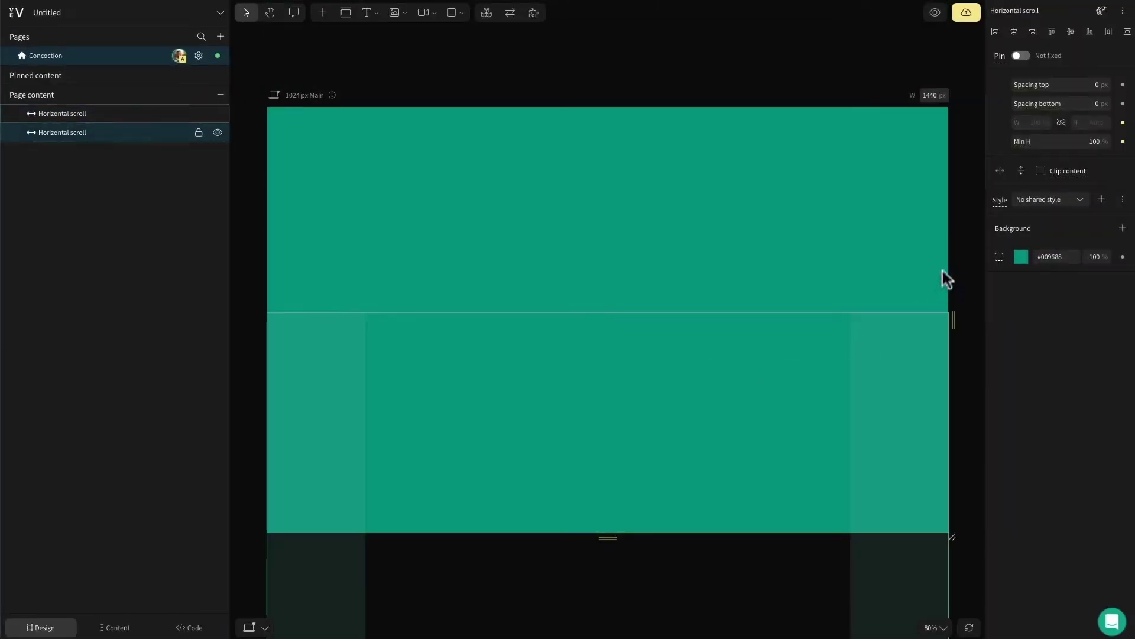
click(1021, 258)
click(974, 419)
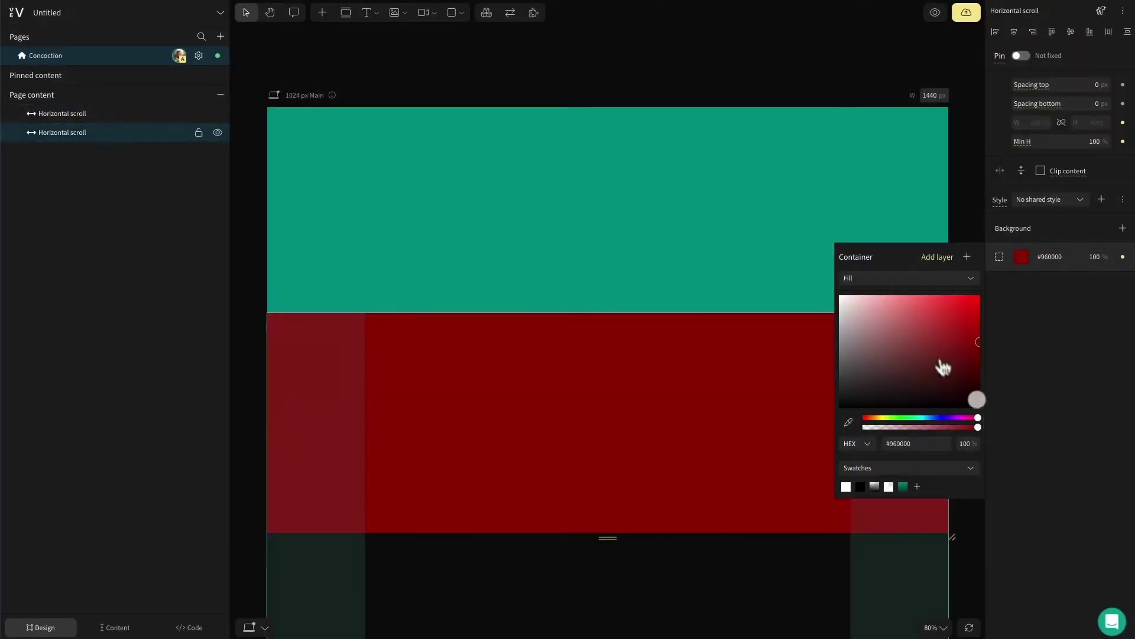
drag(942, 367, 995, 305)
click(966, 227)
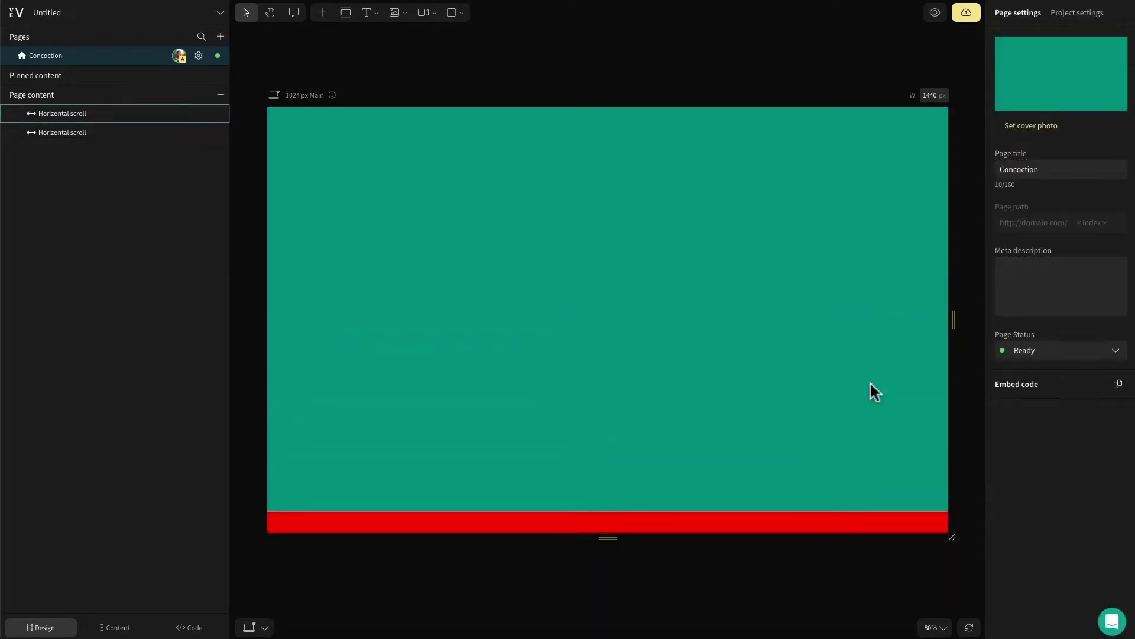
scroll(870, 381, down, 5)
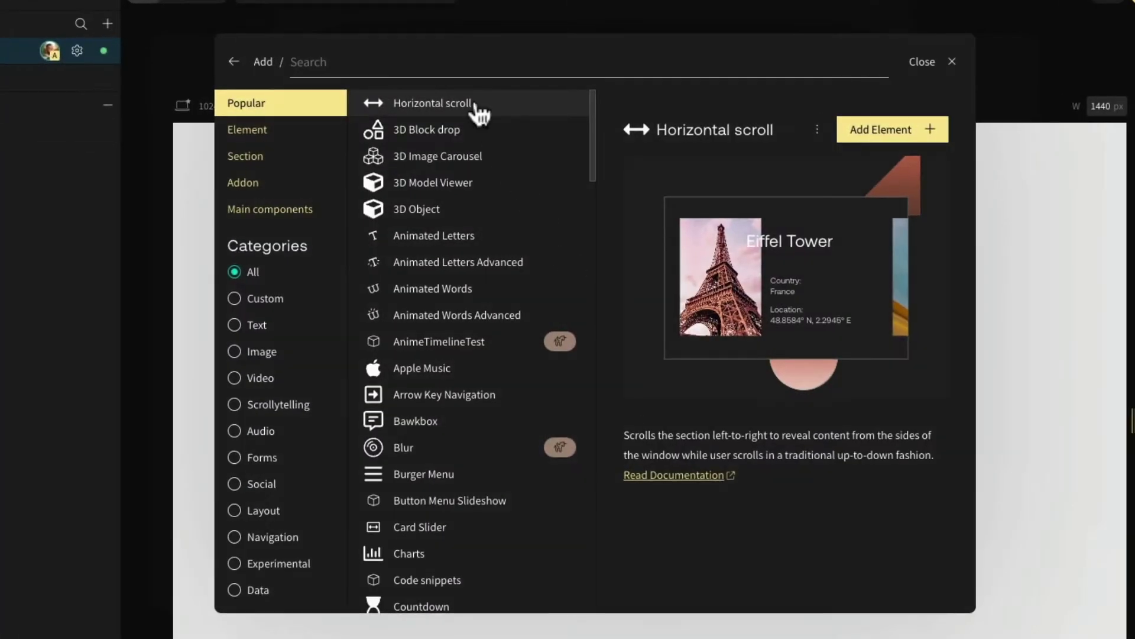
Step: Add another Horizontal scroll section at the top of the page and set its background to #EAEAEA
click(475, 107)
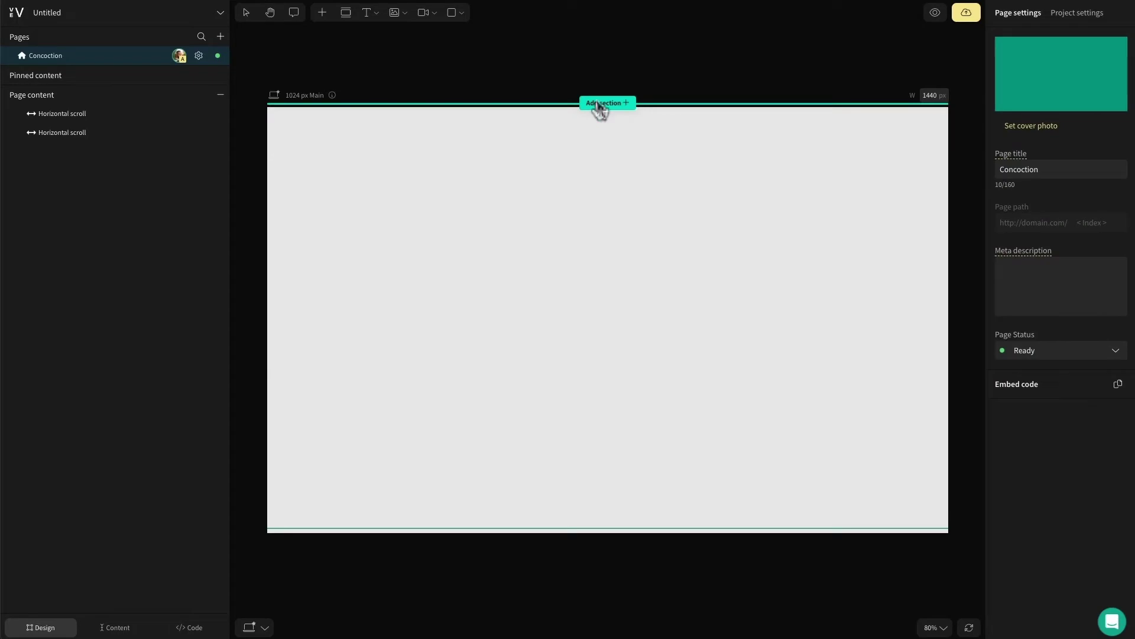
click(599, 104)
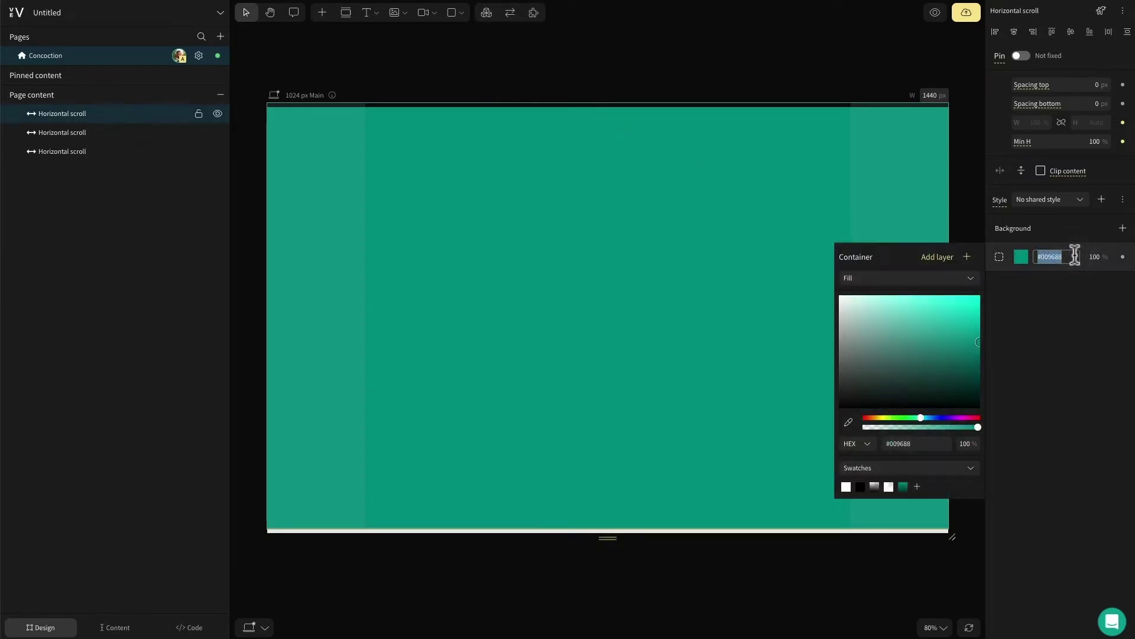
text(eaeaea)
key(Return)
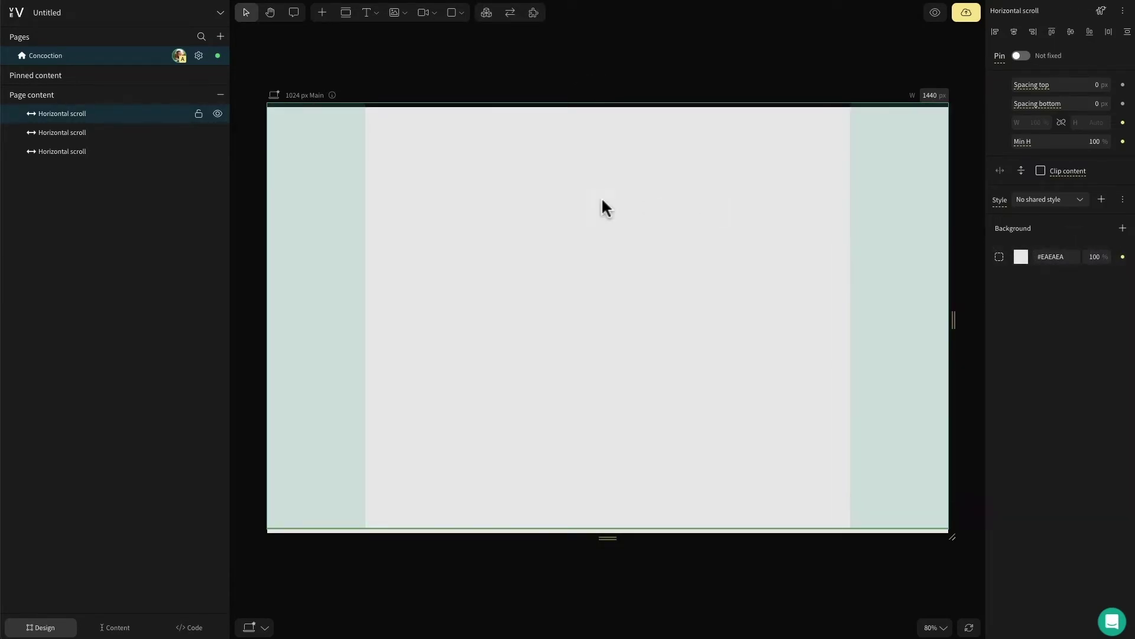
Step: Add a text element near the section's upper-left corner with the H2 "Little Pricks" and the H3 "As told by our customers"
key(t)
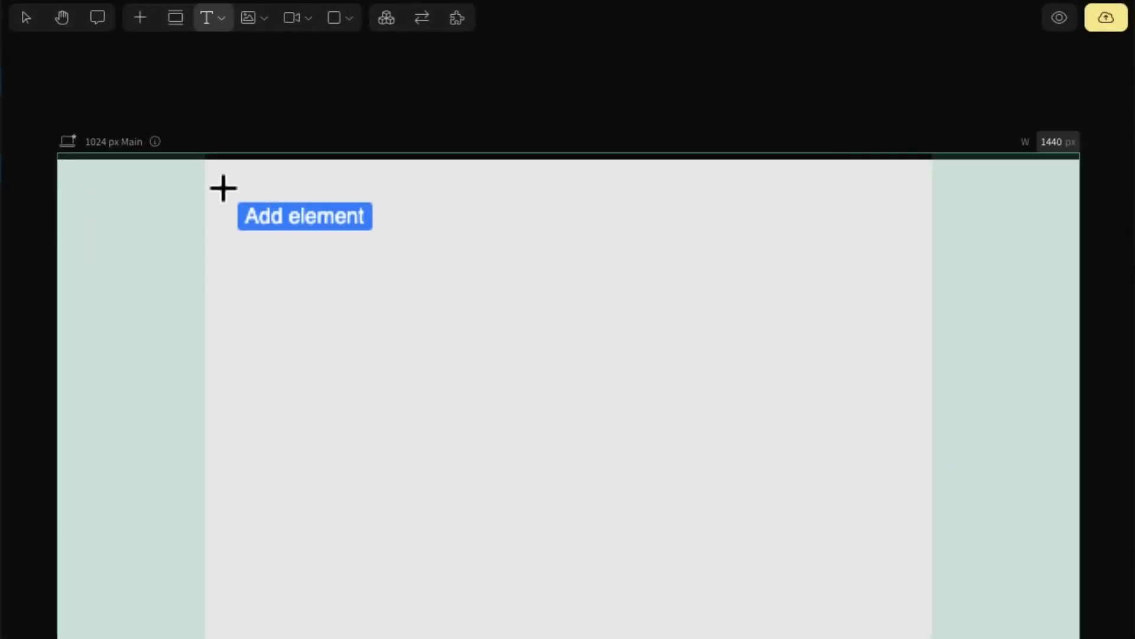
click(227, 192)
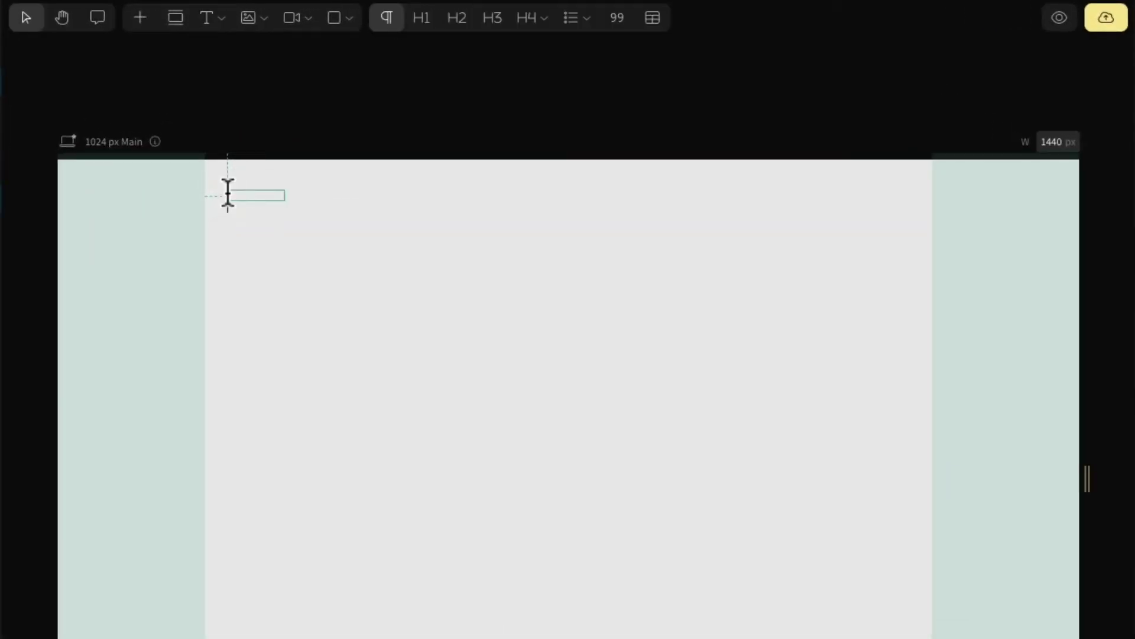
text(Little Pricks)
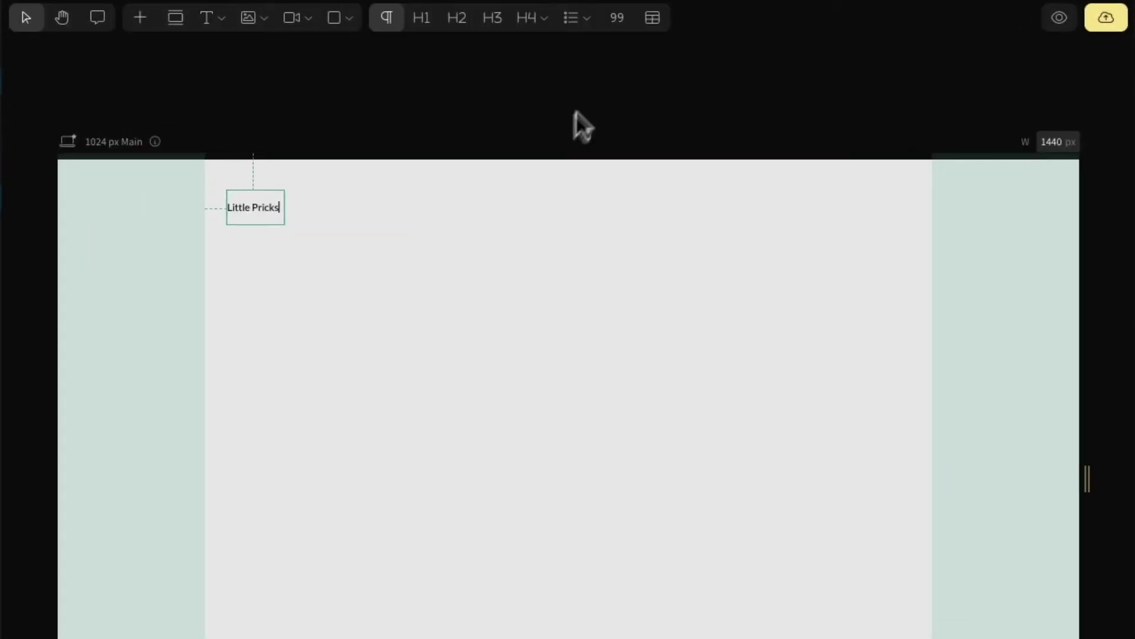
click(458, 21)
key(Return)
text(As told by our customers)
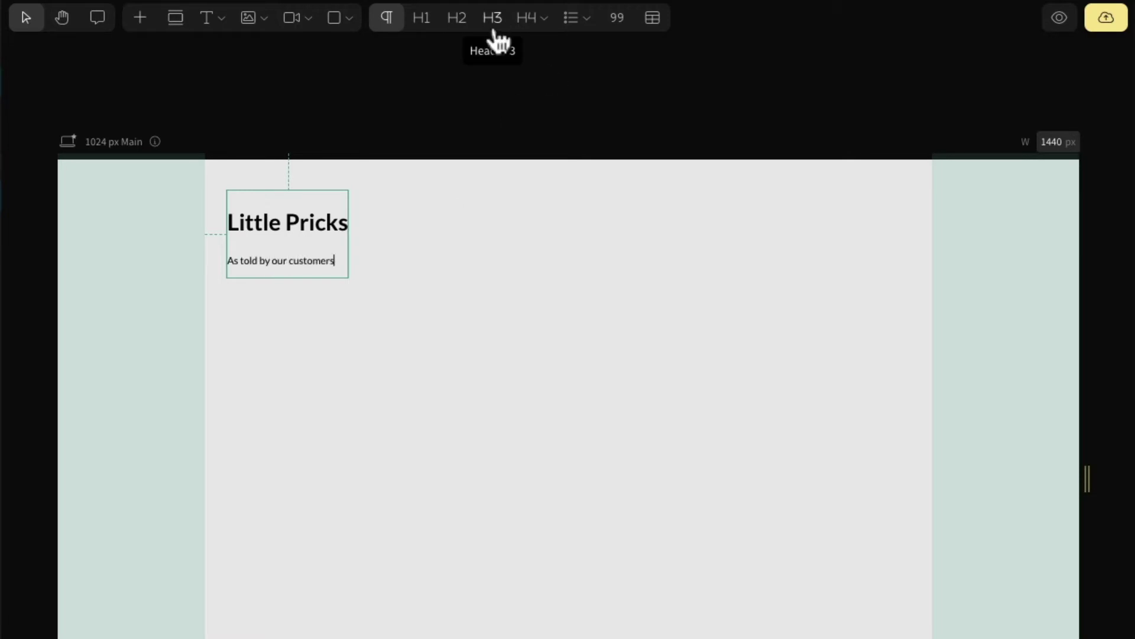
click(496, 40)
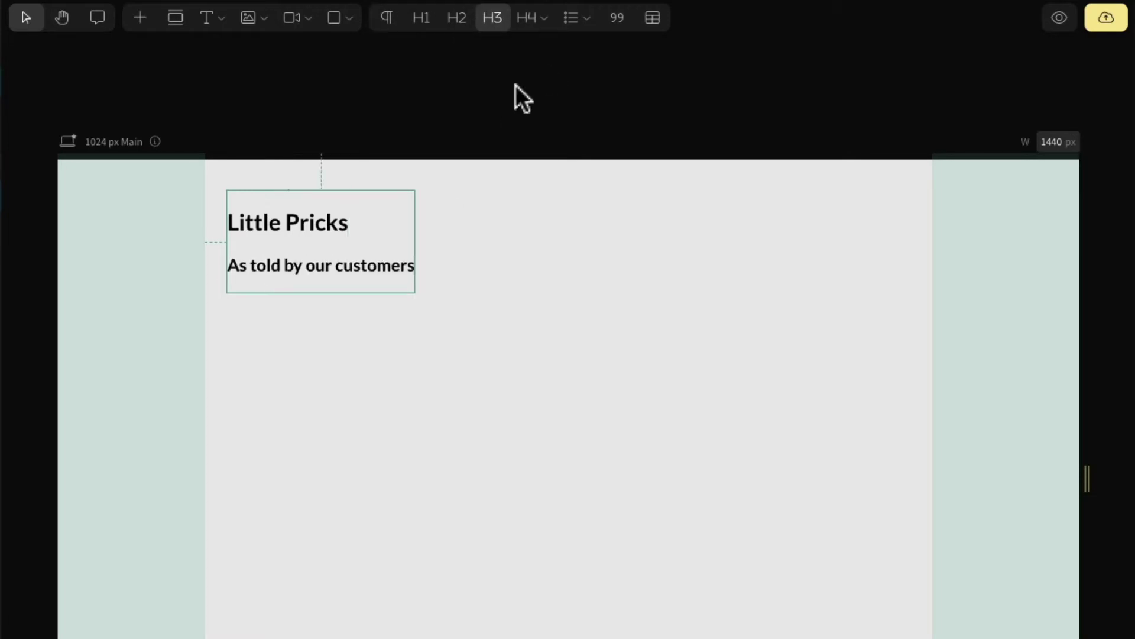
Step: Change the heading fonts to the DM serif typeface, colour the text dark green and set the H2 size to 62 px
click(1039, 372)
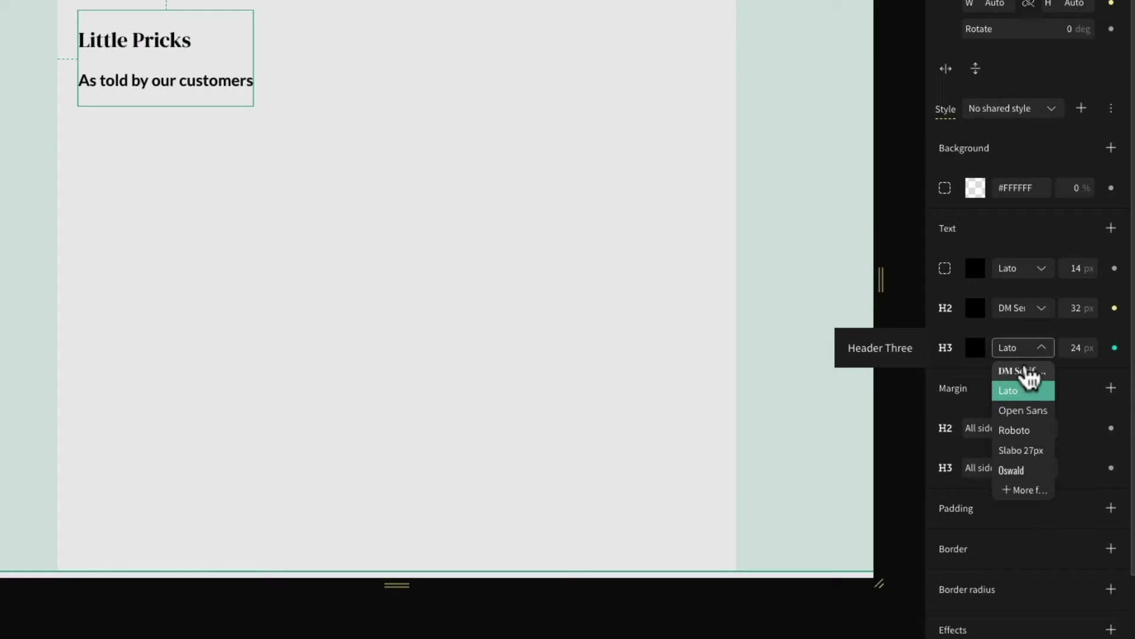
click(1025, 371)
click(976, 268)
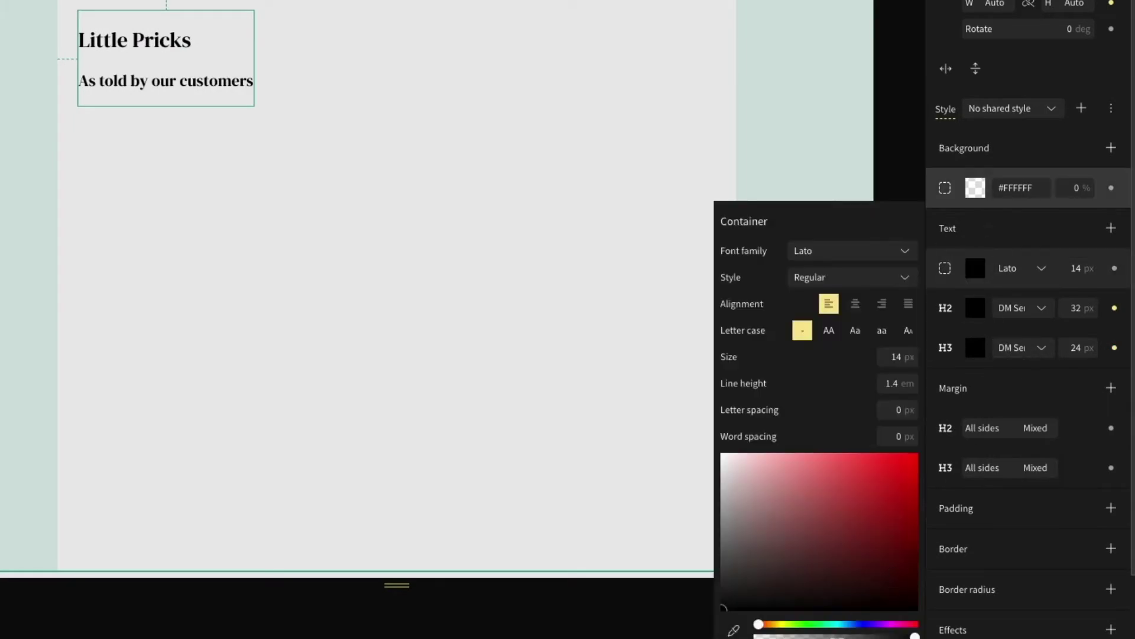
click(893, 636)
click(1075, 308)
text(62)
Step: Clear the top and bottom margins of the H2 and H3 headings
click(941, 432)
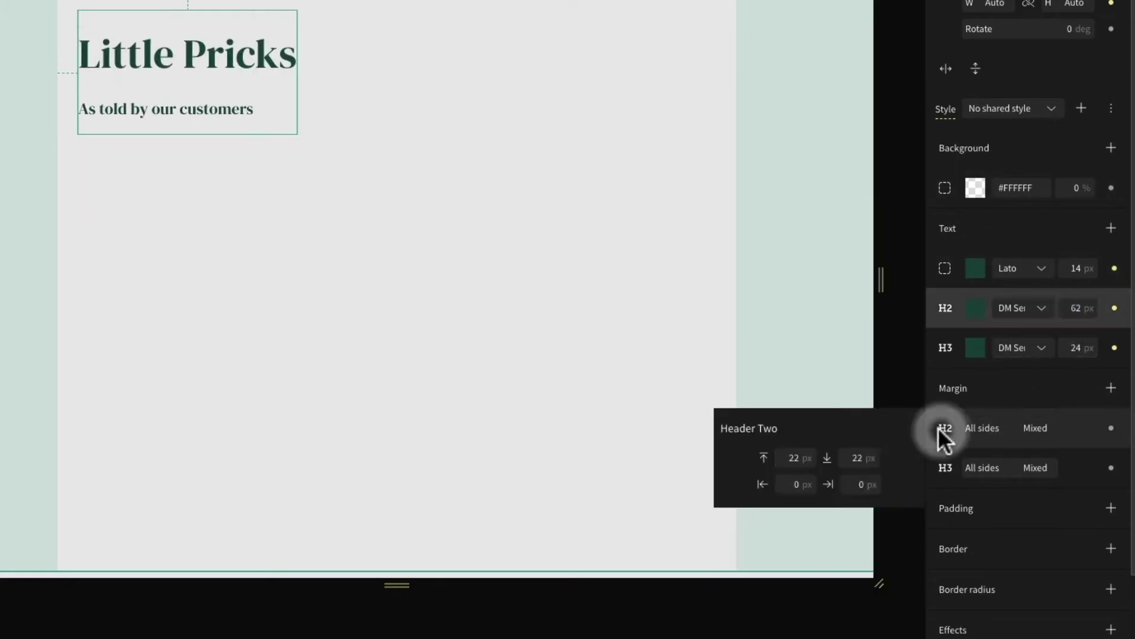
click(796, 459)
key(BackSpace)
click(854, 458)
key(BackSpace)
click(945, 468)
click(792, 495)
key(BackSpace)
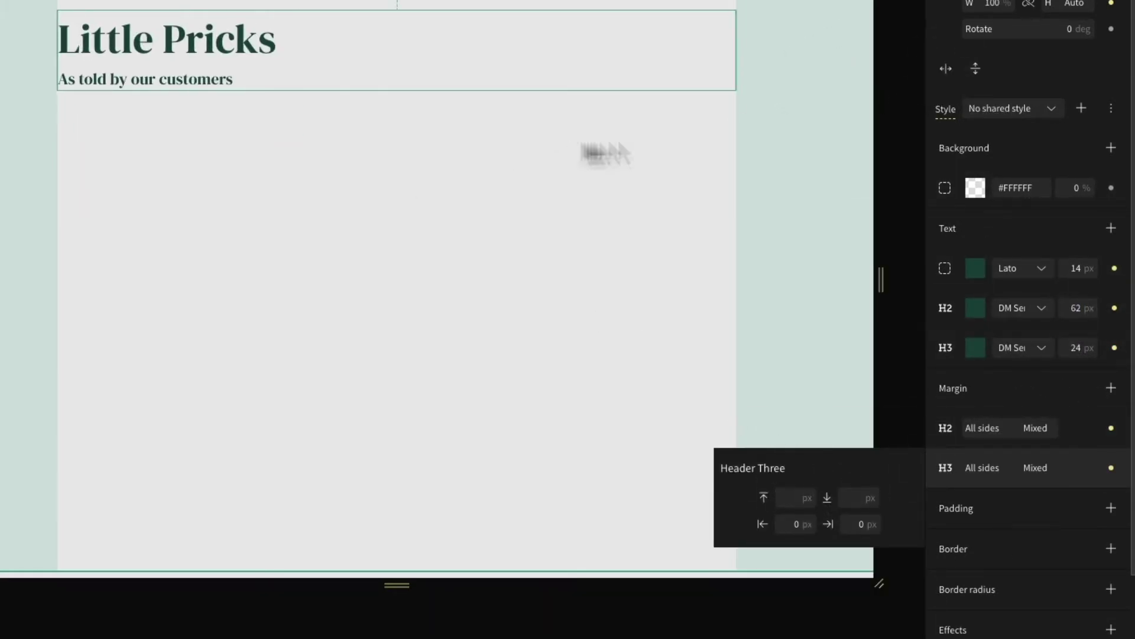
Step: Draw a rectangle about 550 px high below the headings, stretch it to 100% width and place it at Y 222 px
click(608, 152)
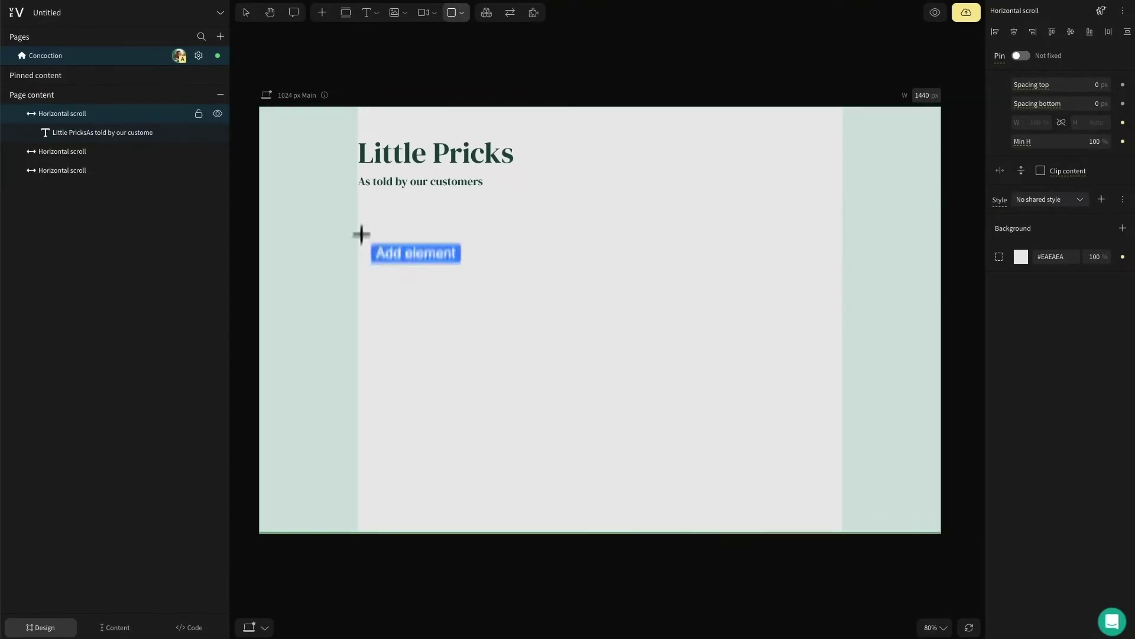
mouse_move(362, 235)
mouse_down()
mouse_move(831, 472)
mouse_move(840, 497)
mouse_move(843, 484)
mouse_up()
click(1000, 170)
drag(768, 350, 767, 337)
Step: Fill the rectangle with the light blue swatch #C0D6DF and round all of its corners
click(1020, 256)
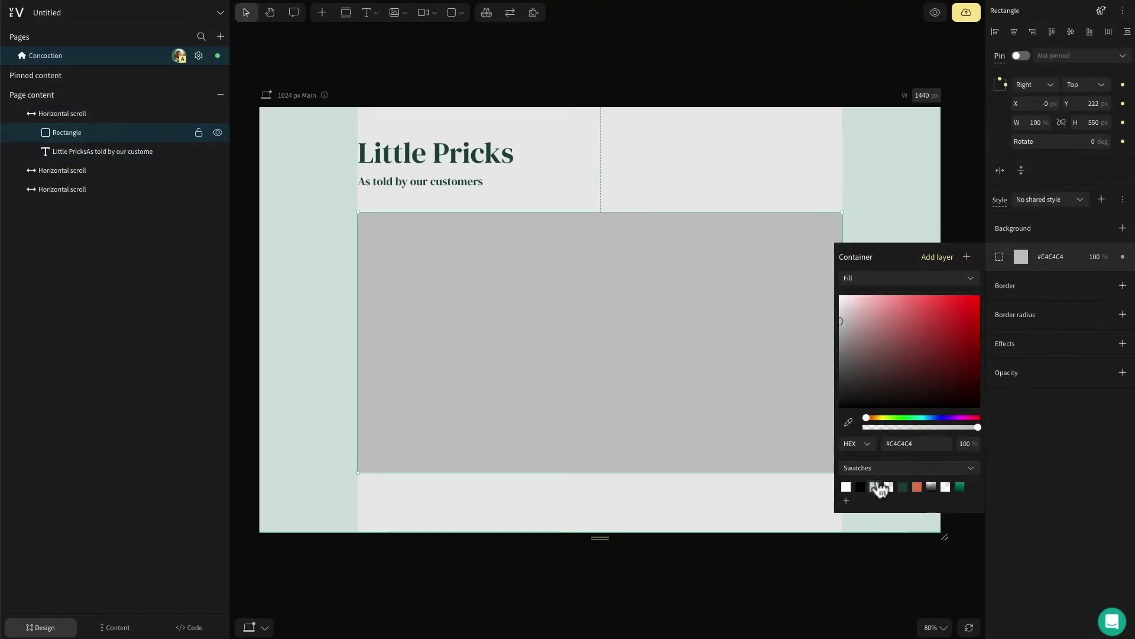
click(879, 487)
click(1123, 314)
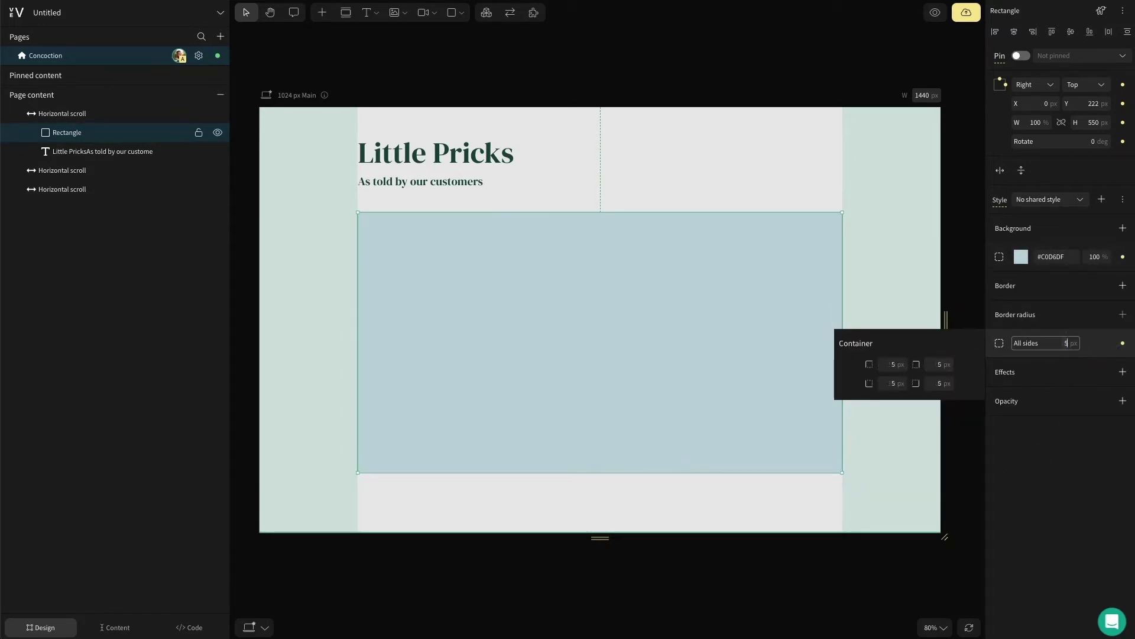
click(881, 285)
Step: Draw a small star shape near the card's upper-left corner and colour it with the orange-red swatch
click(462, 13)
click(454, 74)
click(431, 147)
drag(389, 247, 397, 261)
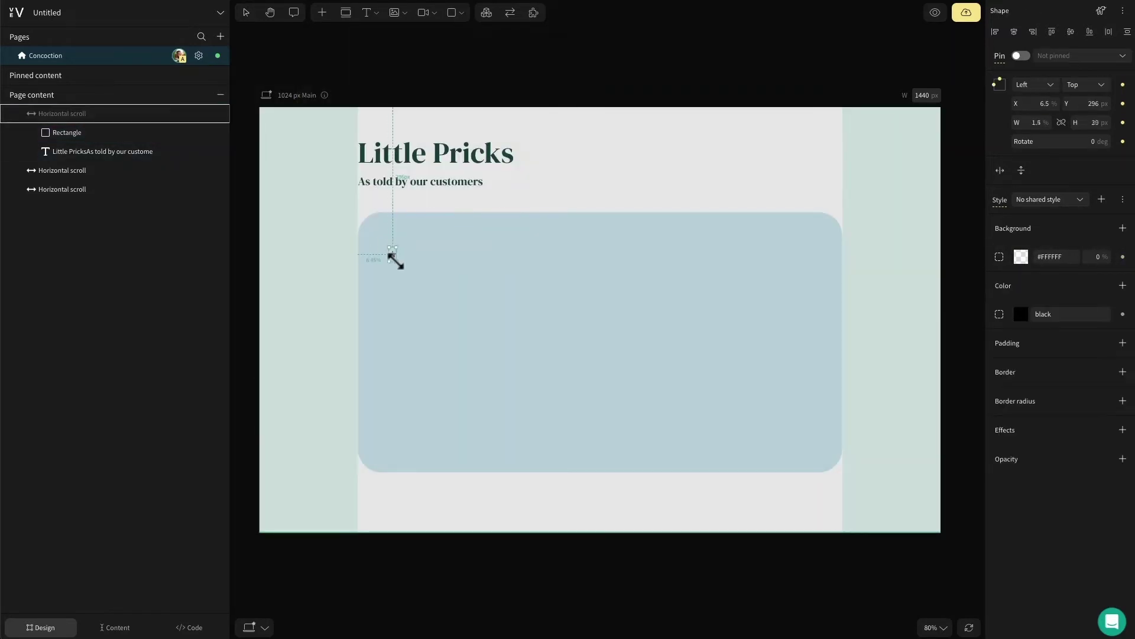
click(1022, 316)
click(912, 523)
Step: Add the rating text "4.5" beside the star in dark green at 24 px, clear its paragraph margins and align it with the star
click(367, 13)
click(426, 249)
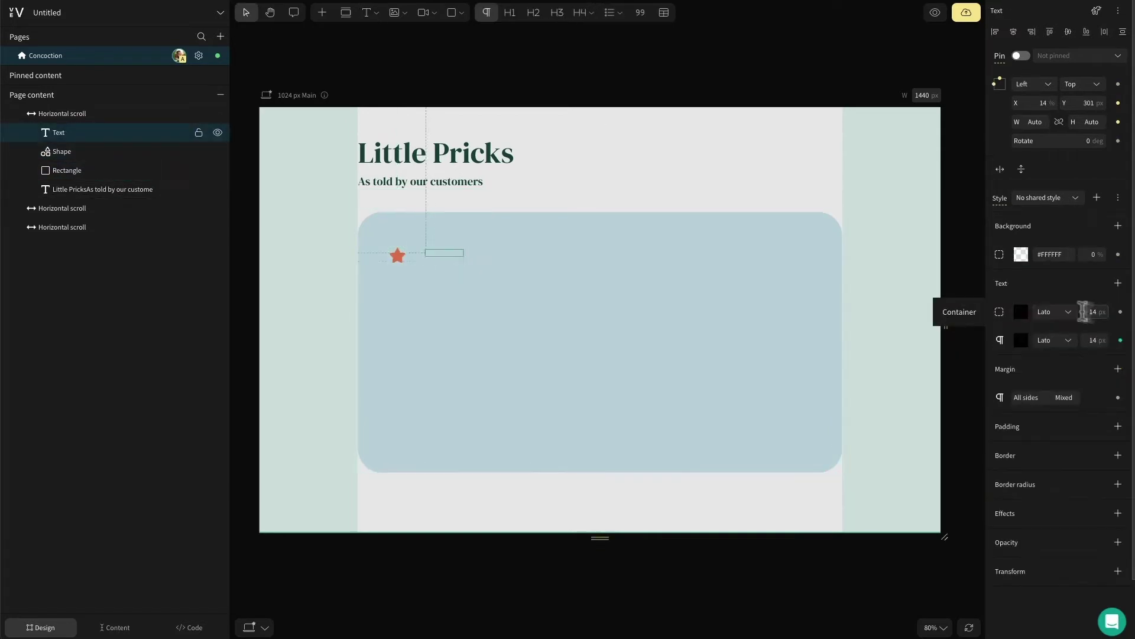
click(1093, 311)
text(24)
click(1021, 316)
click(902, 629)
click(1005, 397)
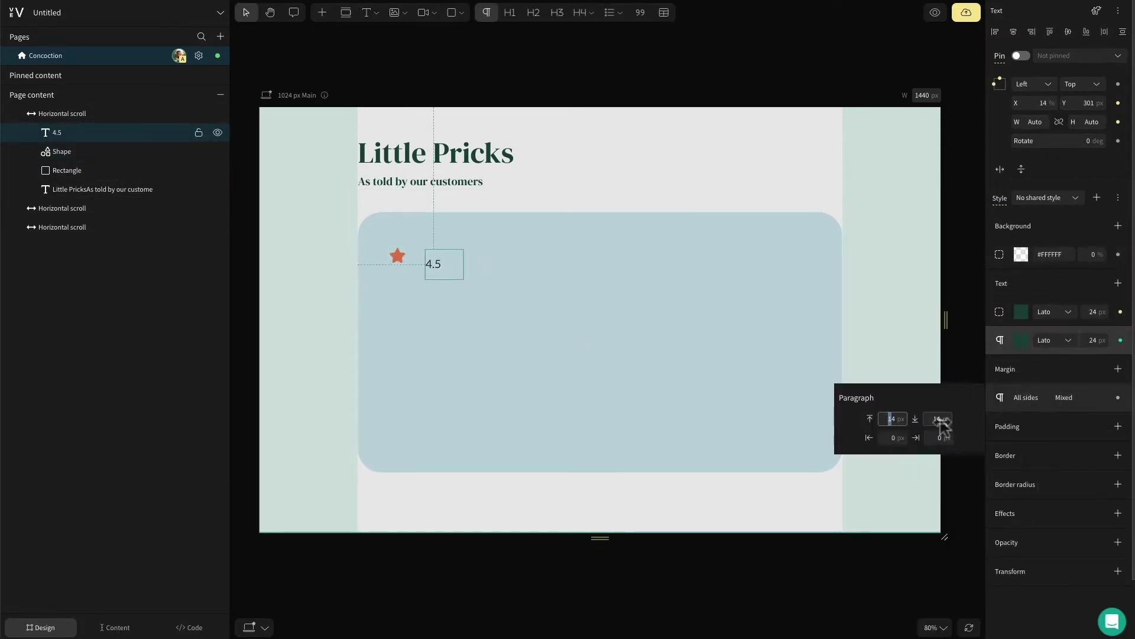
drag(437, 263, 433, 261)
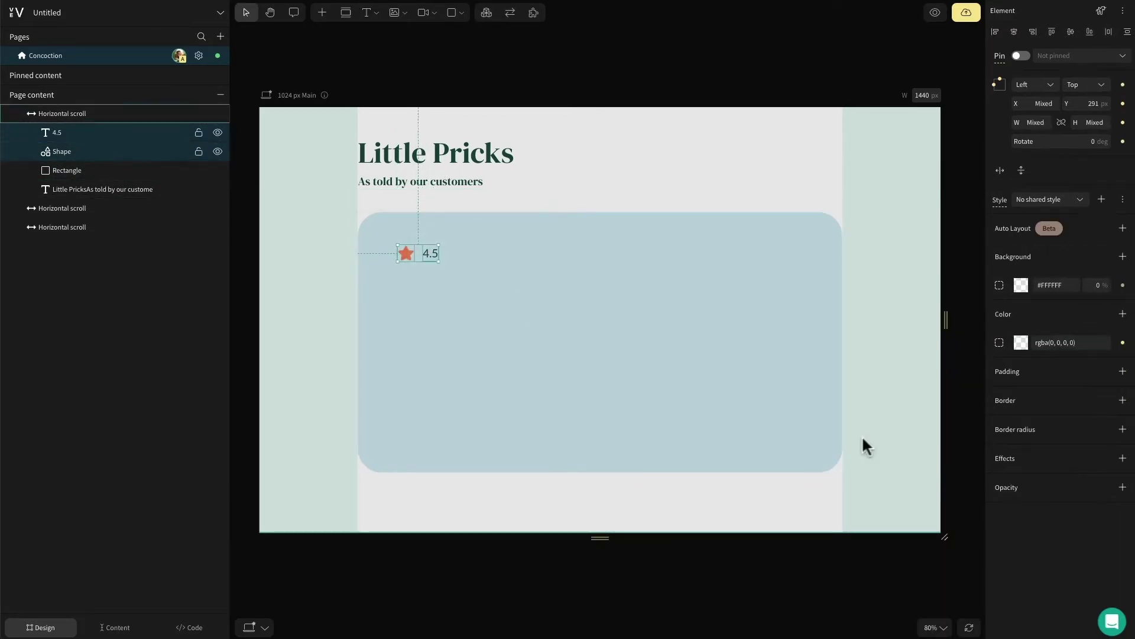
Step: Paste the copied customer quote text into the card and align it below the star rating
click(534, 312)
key(ctrl+v)
drag(612, 305, 622, 302)
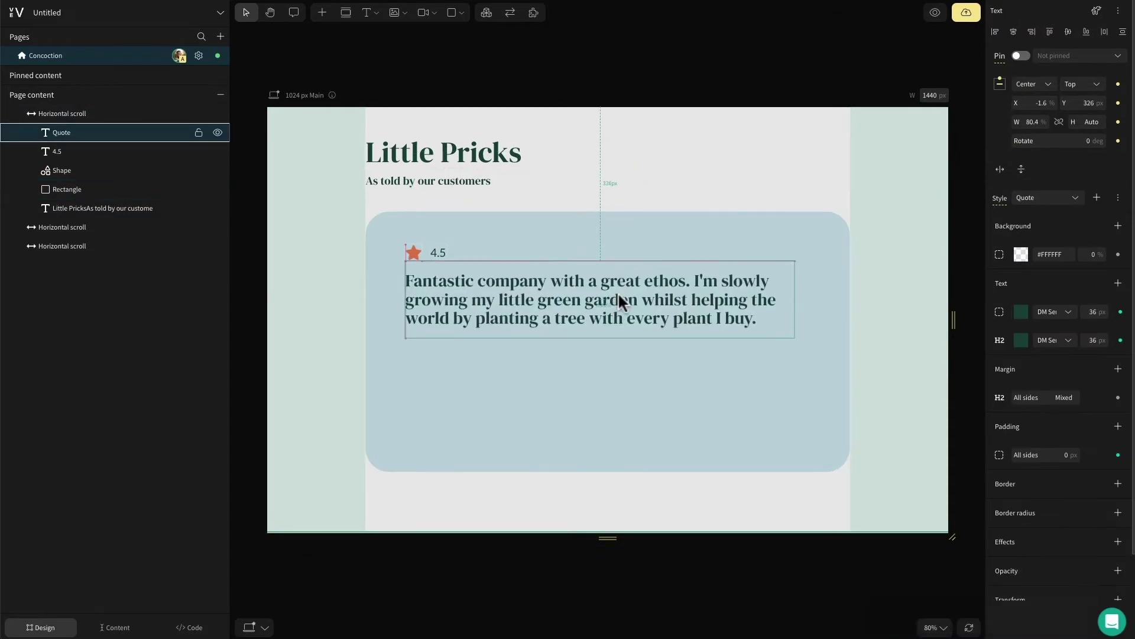
Step: Paste the customer's name and location text, the portrait image and the quotation mark shape into the card below the quote
key(ctrl+v)
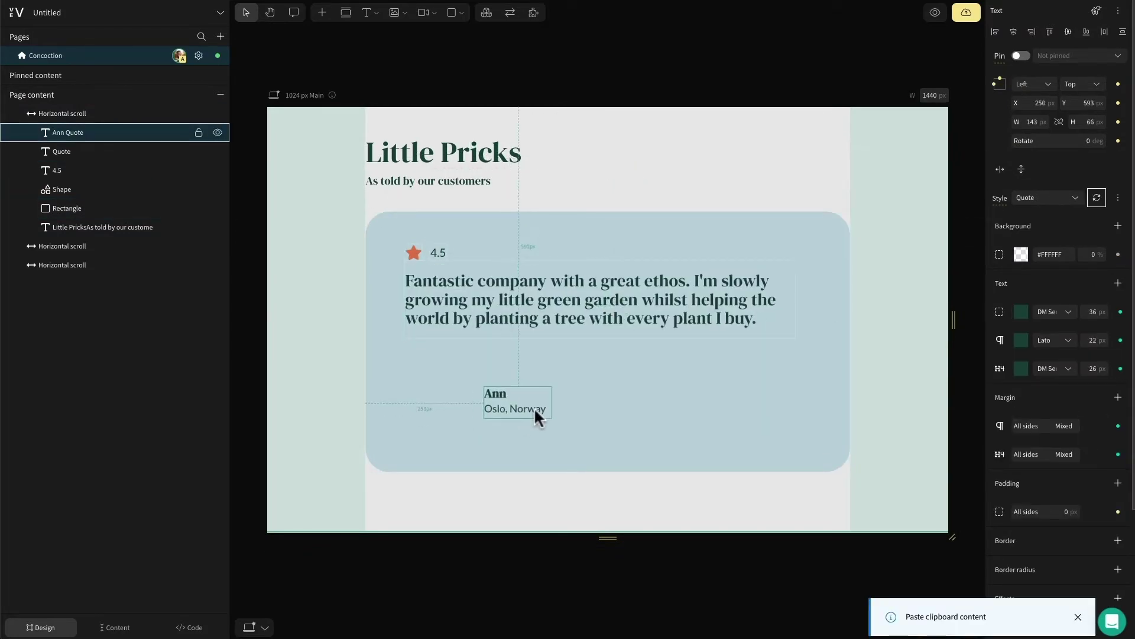
click(481, 411)
key(ctrl+v)
drag(463, 396, 454, 429)
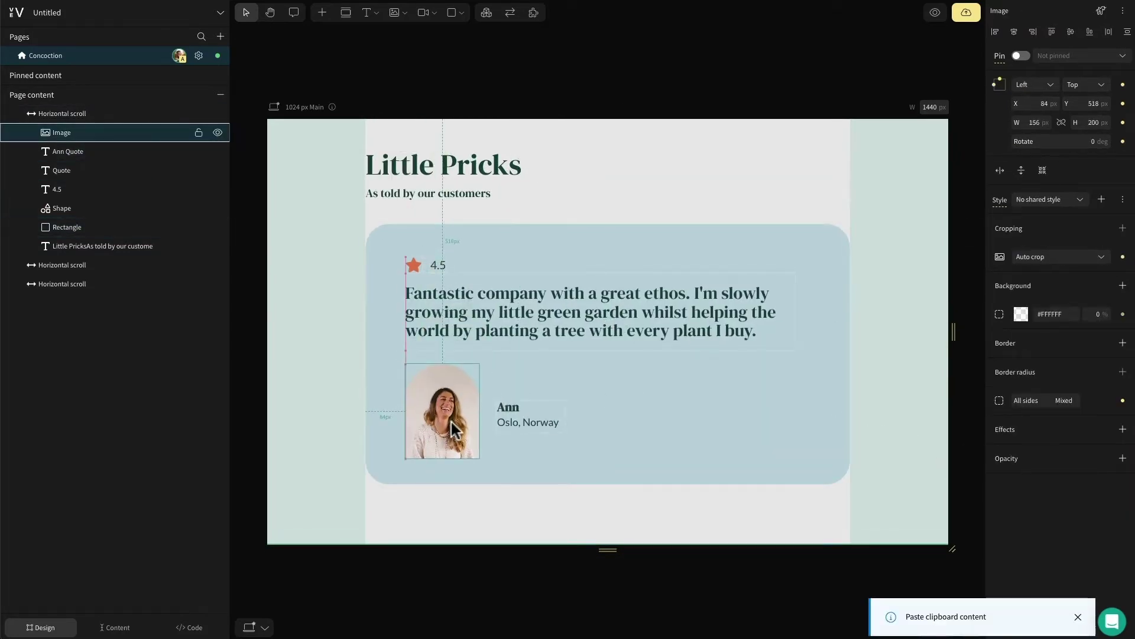
key(ctrl+v)
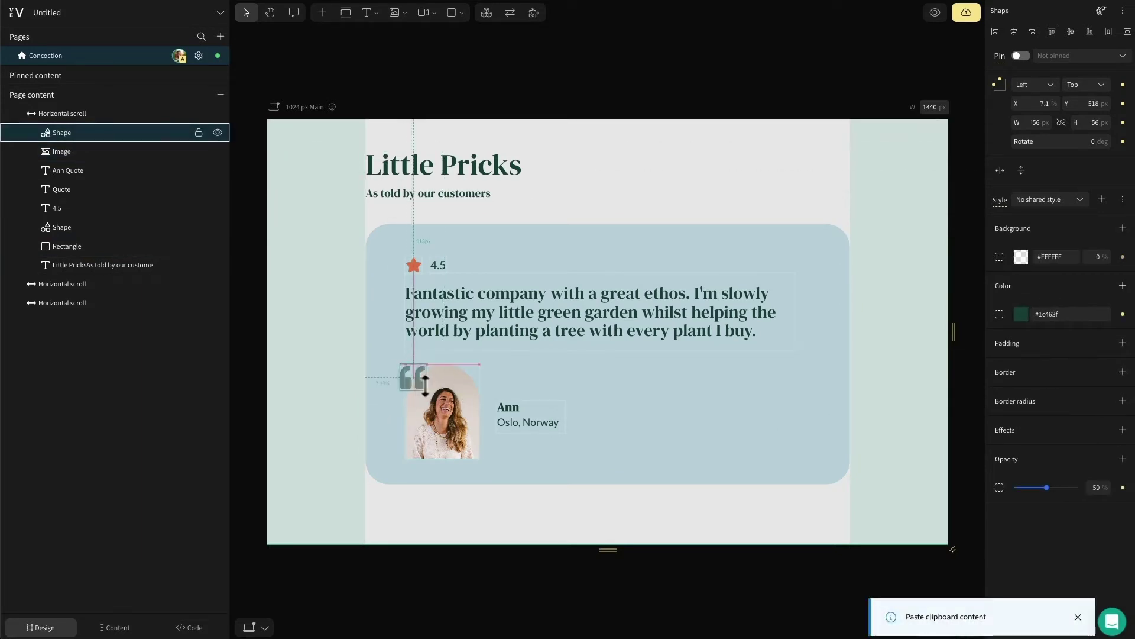
Step: Align the quotation mark with the quote text's left edge and shift the portrait and the customer's details slightly right of it
drag(426, 385, 421, 385)
shift+click(449, 404)
shift+click(531, 417)
drag(530, 417, 541, 417)
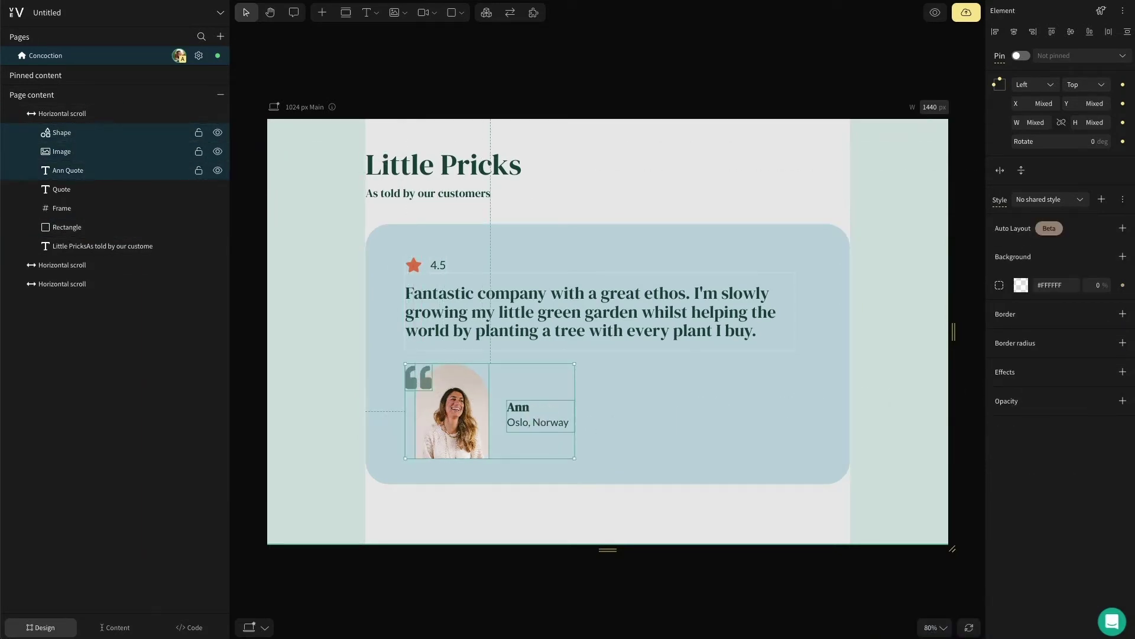
Step: Group the quotation mark, the portrait and the customer's name and location text into one frame
right_click(531, 416)
mouse_move(534, 421)
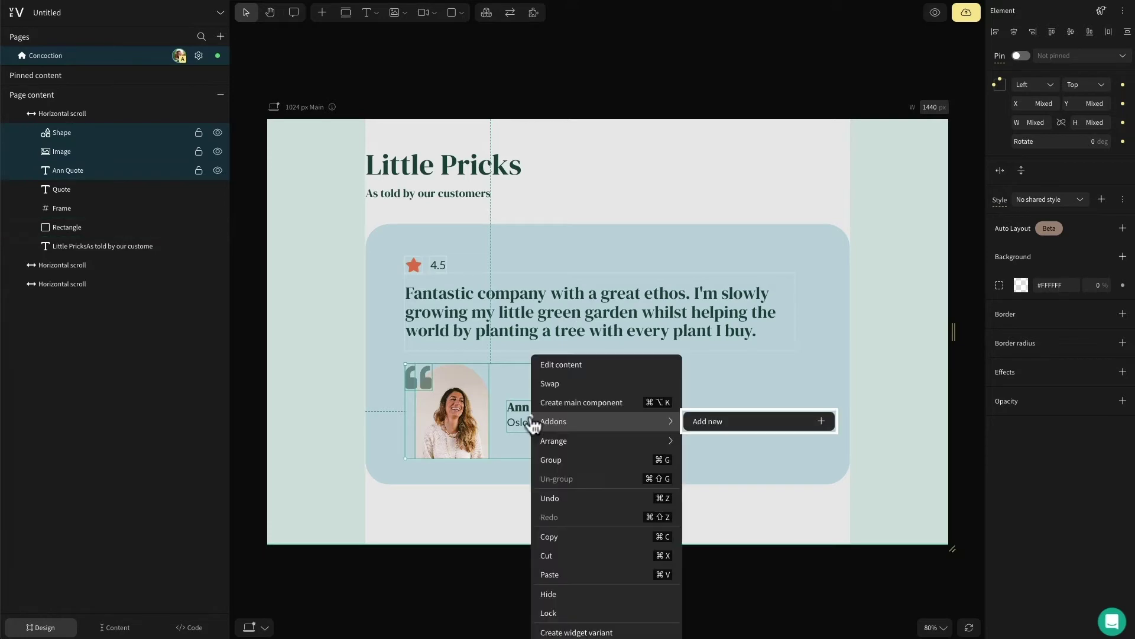
click(559, 460)
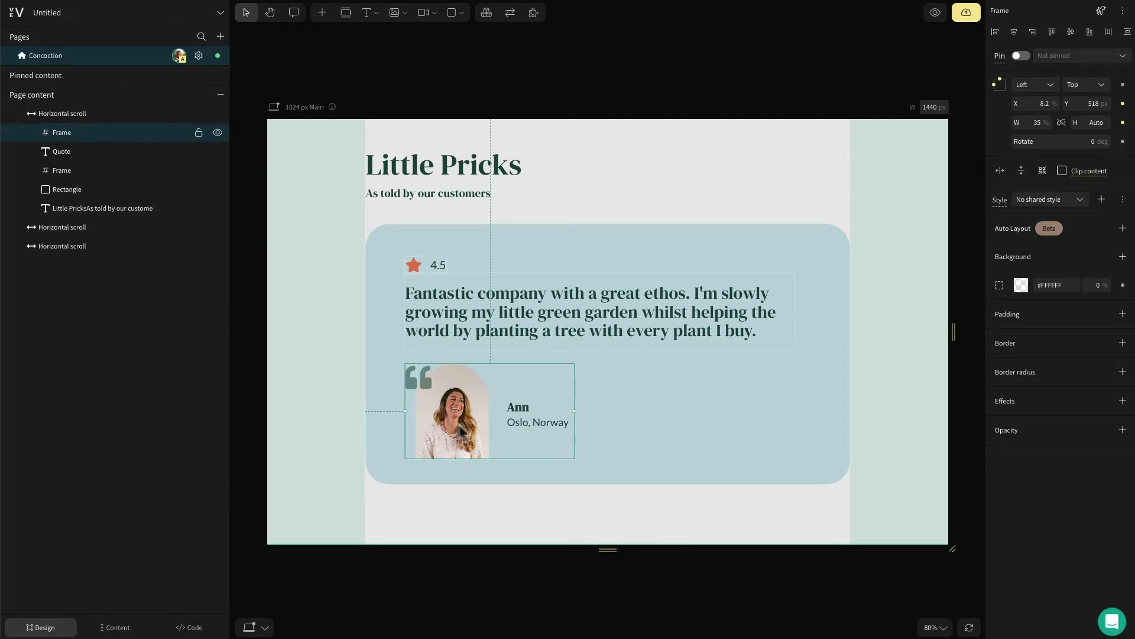
Step: Stack the rating, quote and customer details in a vertical auto layout and group it with the card's background rectangle
click(436, 263)
shift+click(495, 307)
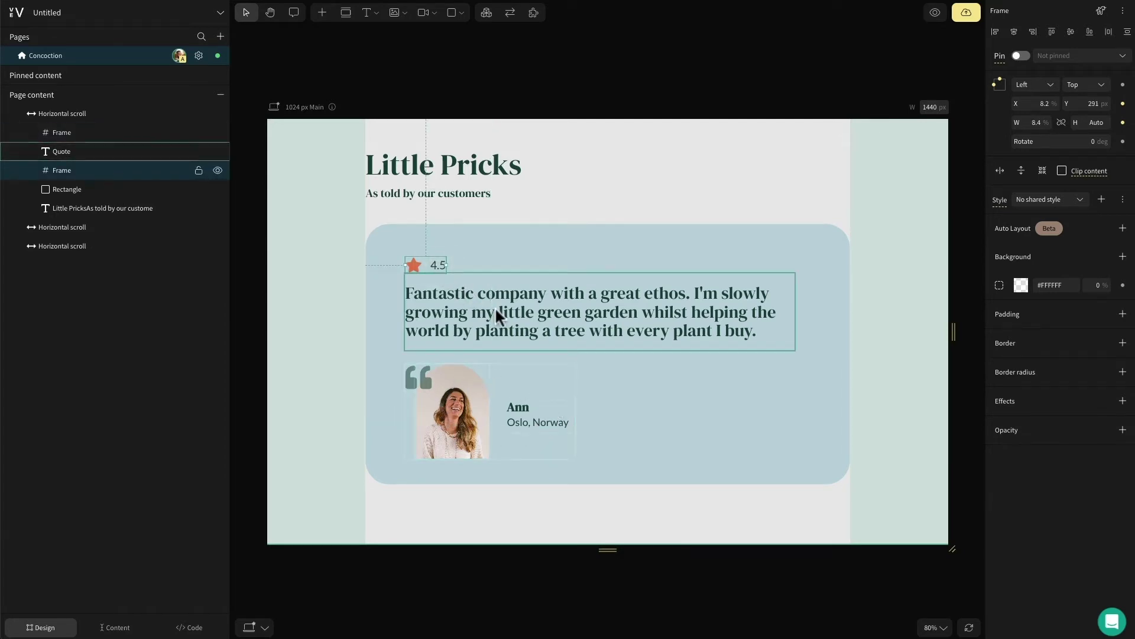
shift+click(496, 369)
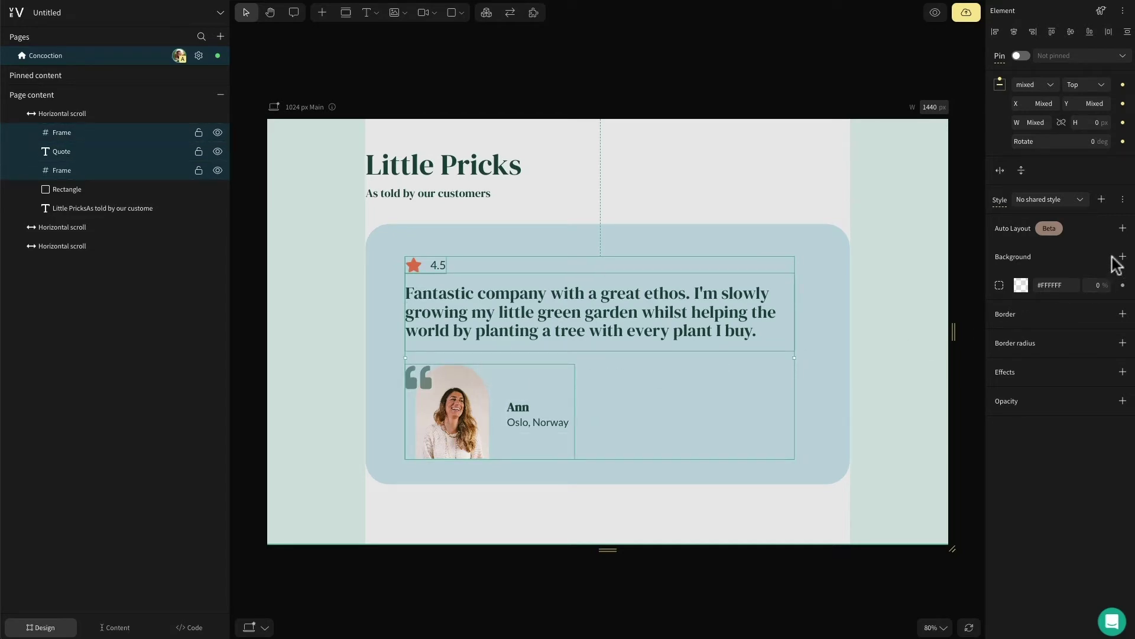
click(1123, 228)
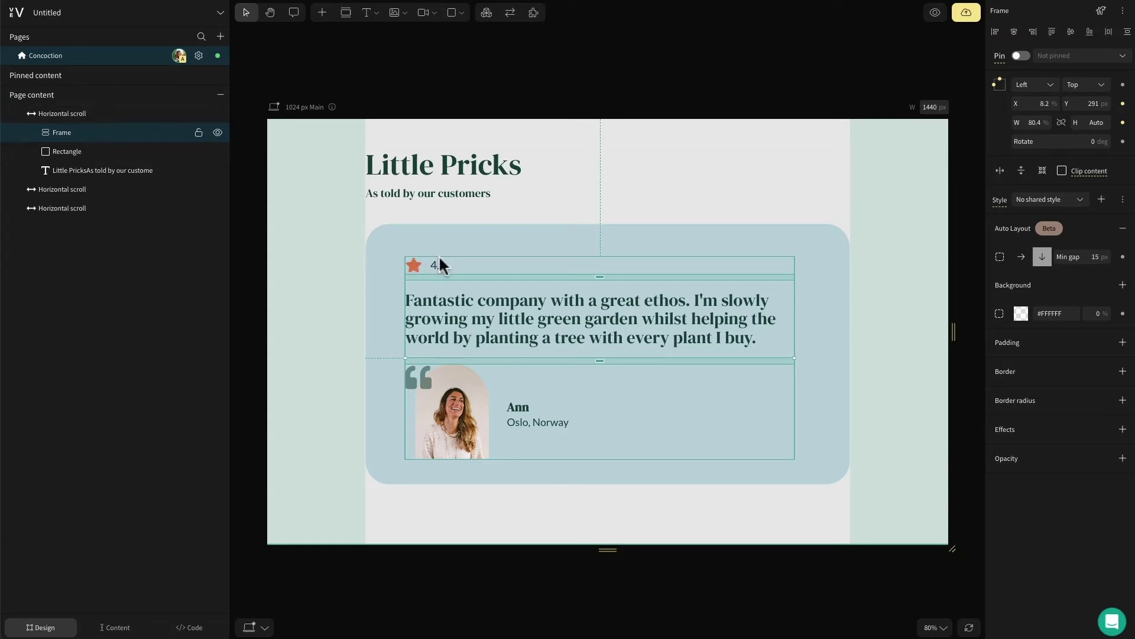
click(902, 340)
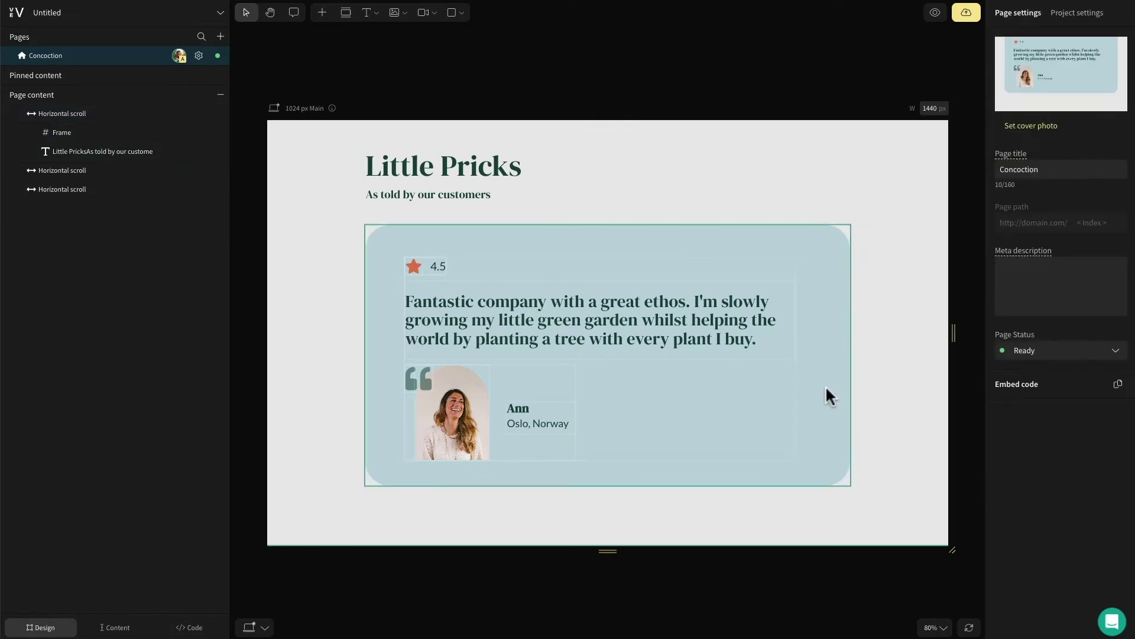
Step: Attach the Animation addon to the review card with the Slide in load animation preset, and preview the page
click(825, 386)
click(533, 13)
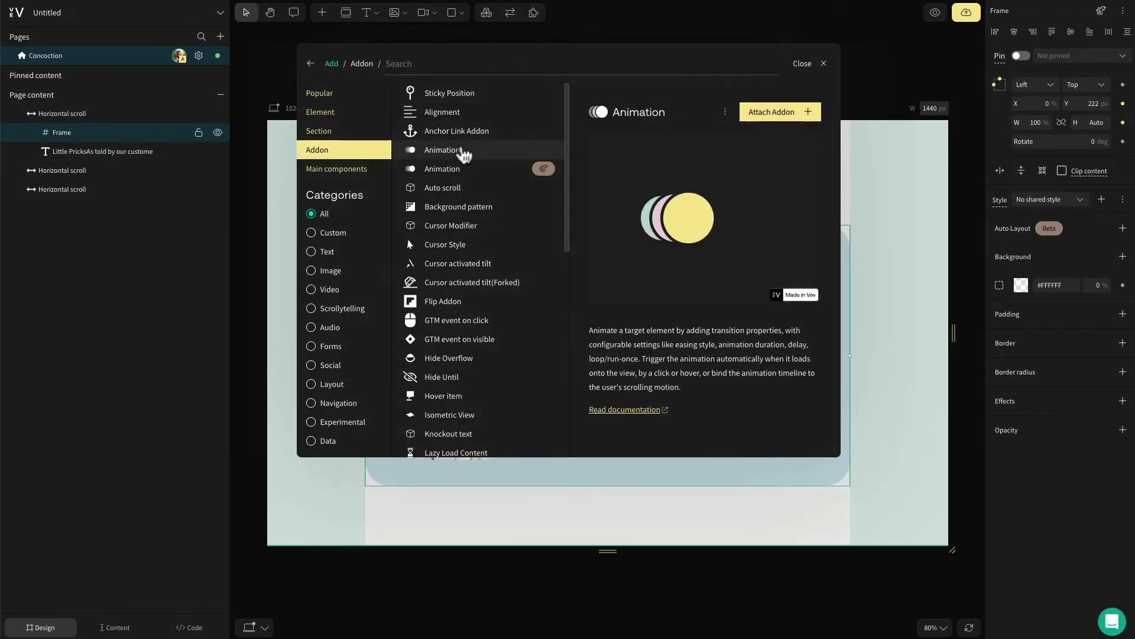
click(431, 149)
click(437, 192)
click(398, 241)
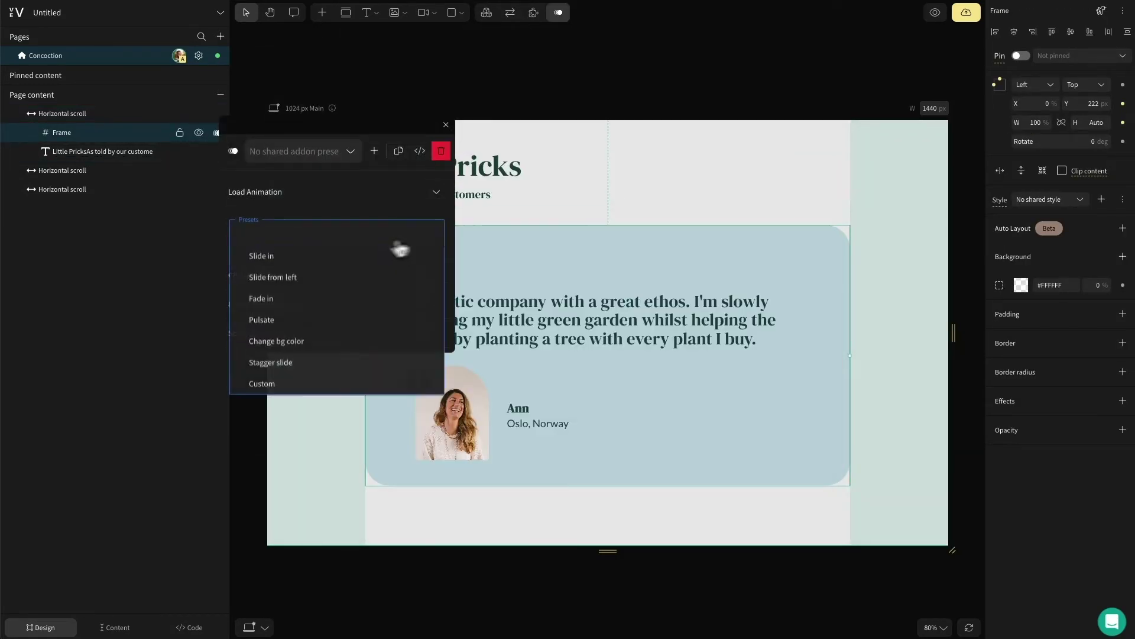
click(309, 258)
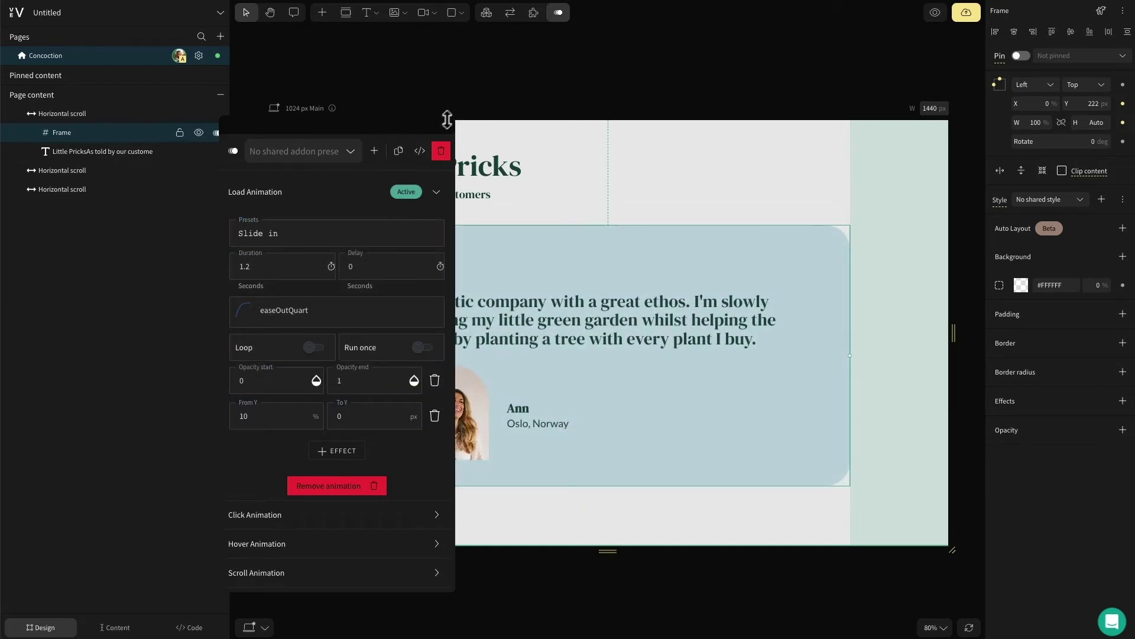
click(446, 125)
click(934, 14)
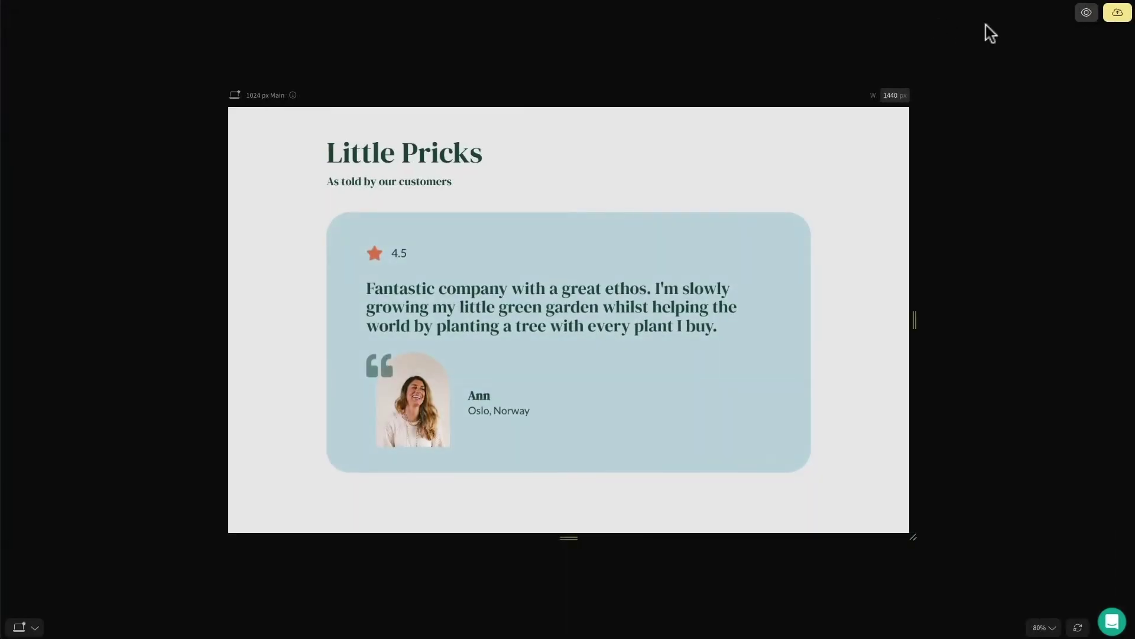
click(1087, 13)
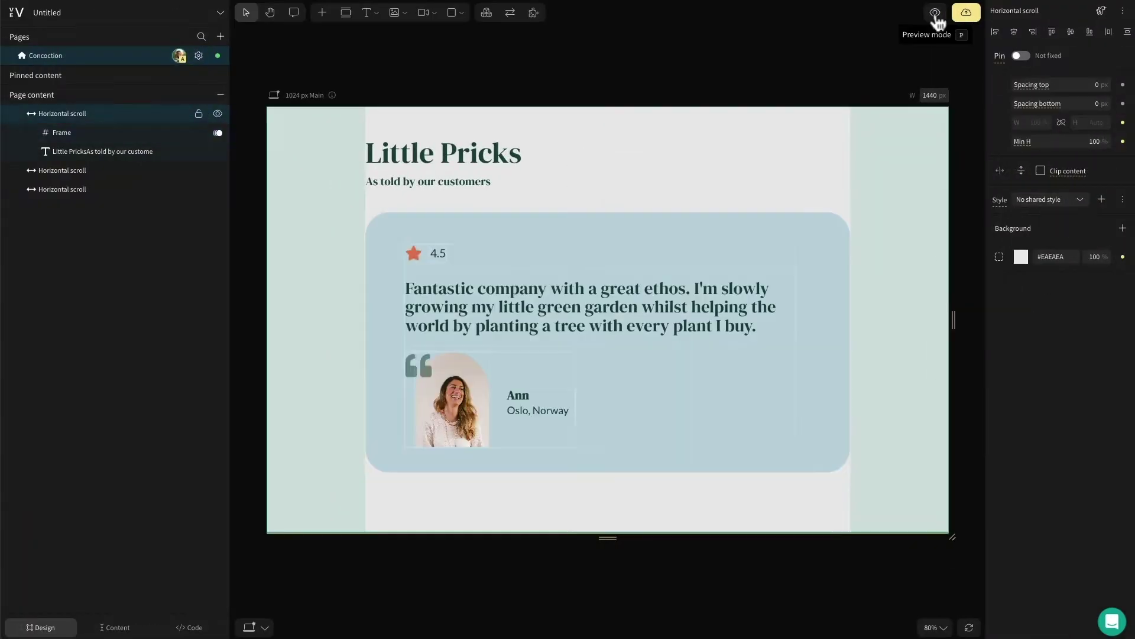
Step: Add the orange-red blob image as a background layer of the first section and adjust its size
click(999, 258)
click(937, 256)
click(633, 190)
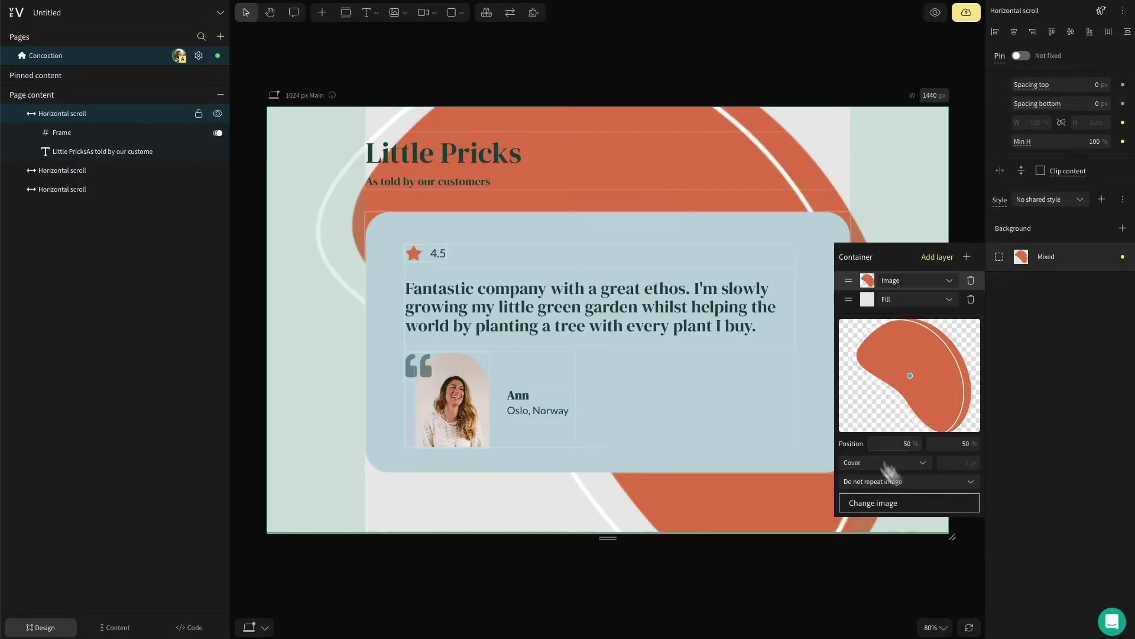
click(881, 449)
text(60)
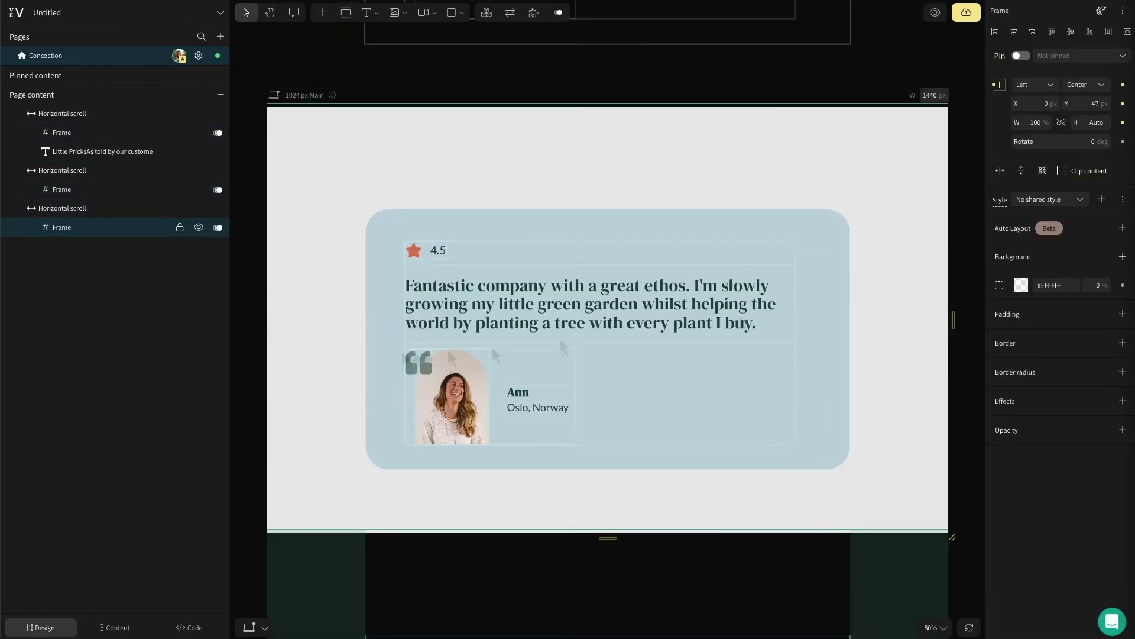
Step: Replace the second card's quote with the copied balcony garden review and set its rating to 4.0
double_click(564, 305)
text(My balcony garden is evolving overtime thanks to Little Pricks. They keep a variety of different plants including my favourite cacti and succulents.)
double_click(440, 251)
text(4.0)
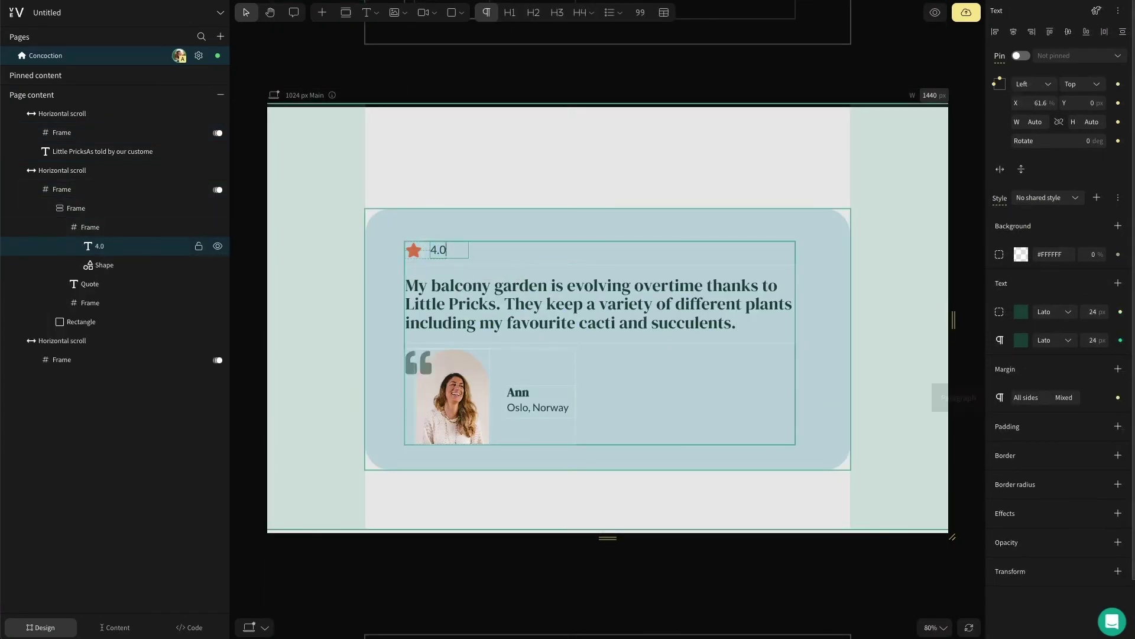
Step: Replace the second card's customer name, set the location to London, United Kingdom, and swap in the laughing man's portrait
click(535, 399)
double_click(533, 399)
text(Jason London, United Kingdom)
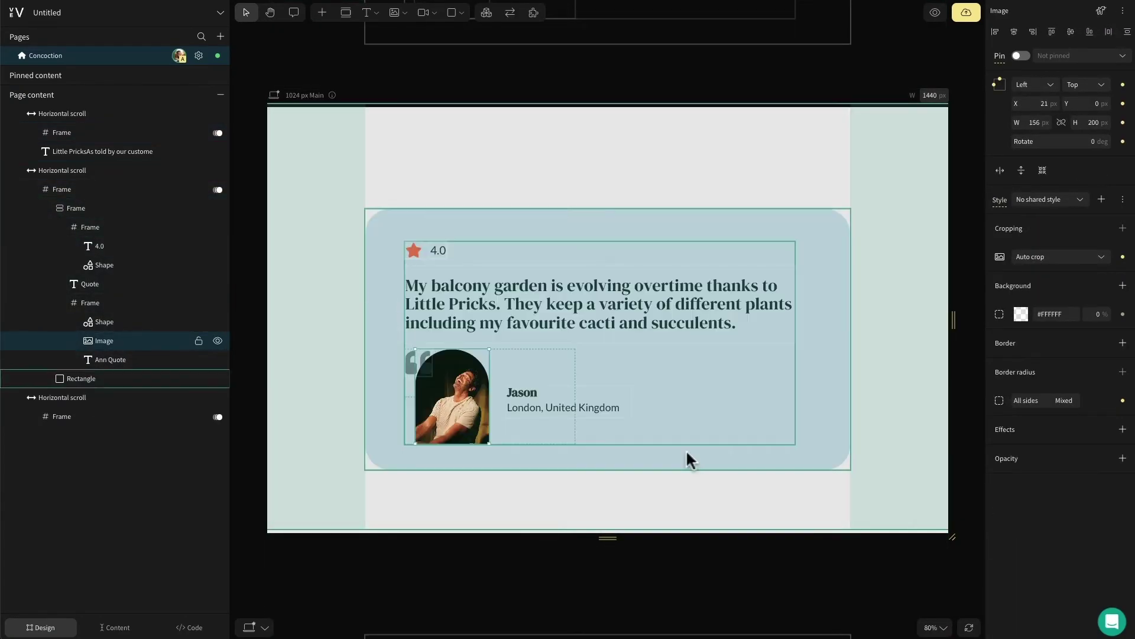
Step: Fill the third card with a 5.0 rating, the "always loved plants" quote, the customer's name, Paris, France, and her portrait
click(442, 267)
double_click(444, 275)
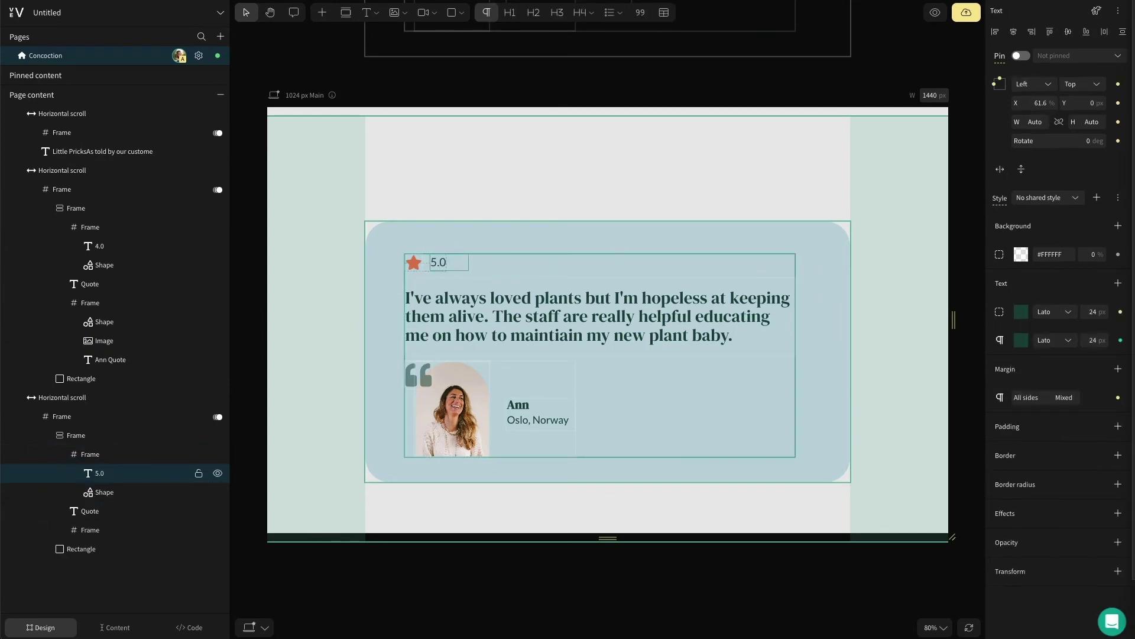
double_click(518, 405)
text(AmélieParis, France)
click(781, 207)
Step: Add the pink blob image as a background layer of the second section
scroll(781, 236, up, 8)
click(867, 307)
click(1022, 256)
click(910, 278)
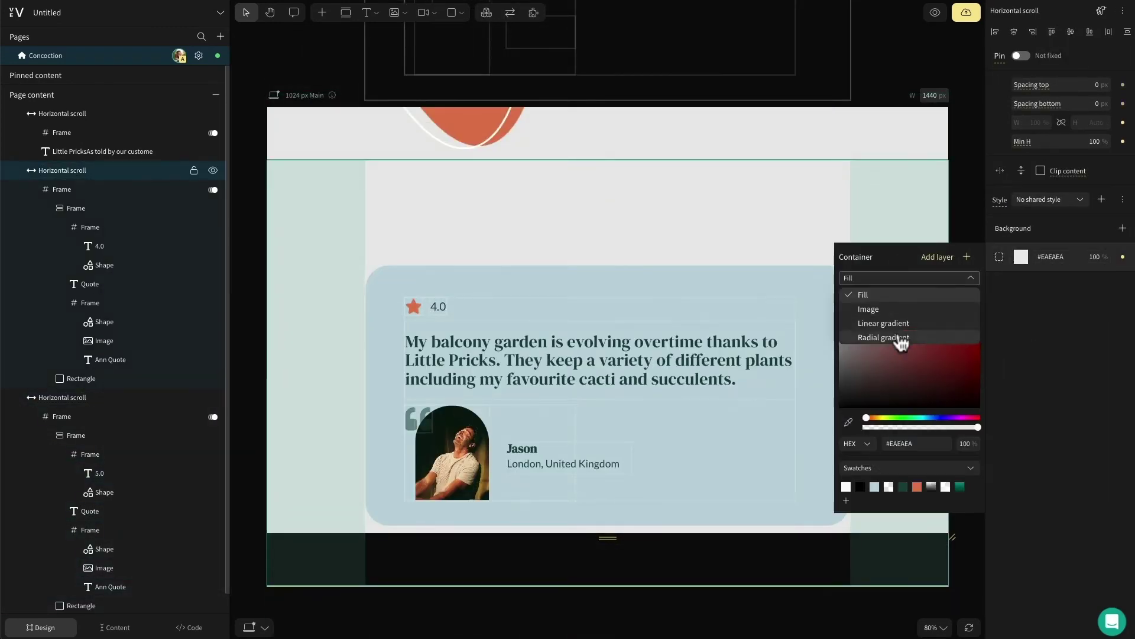
click(869, 309)
click(496, 172)
Step: Give the pink blob image a custom size of 600 and position it near the second section's upper-left corner
click(881, 449)
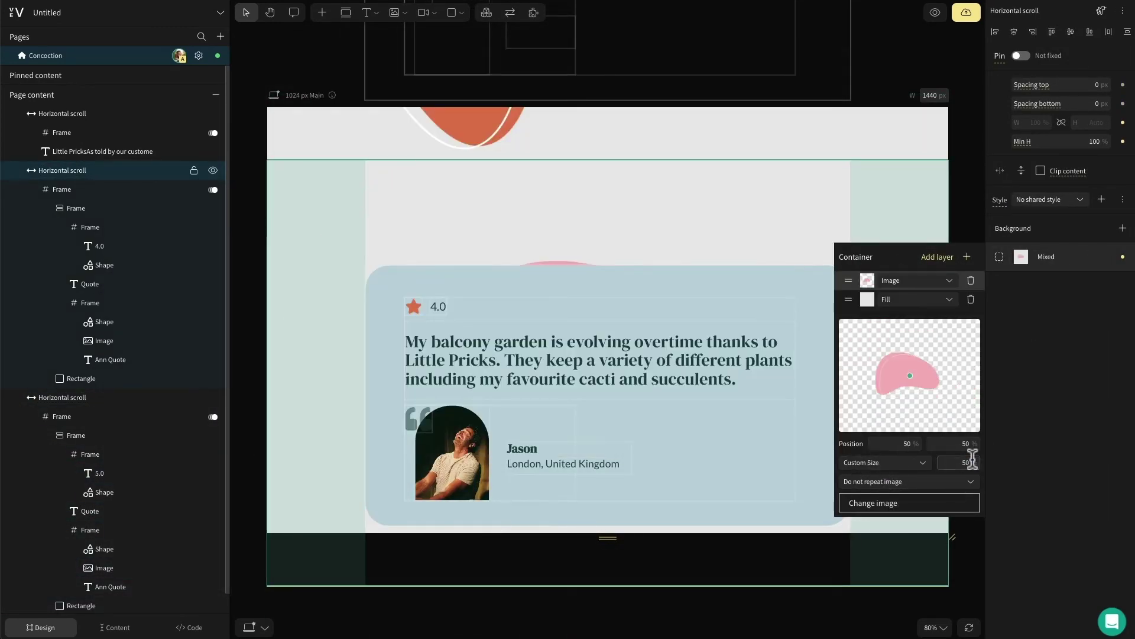
click(971, 462)
text(600)
click(844, 330)
click(722, 333)
Step: Add an orange-red shape image as a background layer of the third section
scroll(720, 332, down, 6)
click(781, 213)
click(1021, 256)
click(909, 278)
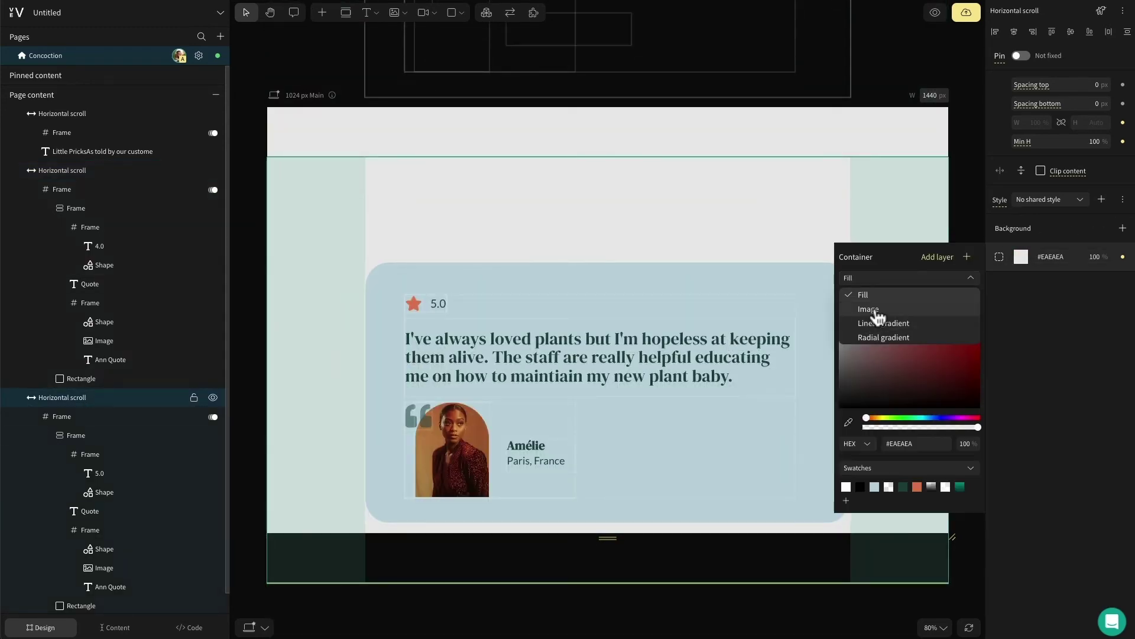
click(873, 310)
click(628, 211)
Step: Set the third section's background image to a custom size of 600 and choose its size unit
click(886, 465)
click(967, 462)
text(700)
click(975, 463)
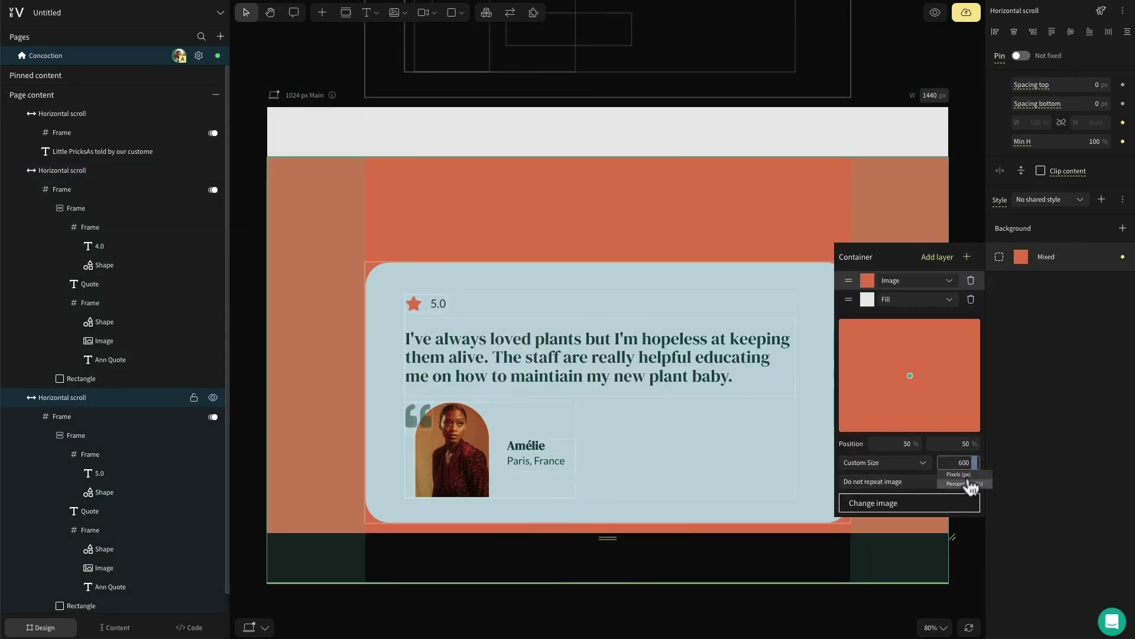
click(967, 483)
Step: Move the third section's background image to the section's lower-right corner and preview the page
scroll(740, 414, down, 3)
drag(911, 376, 995, 433)
click(911, 309)
click(964, 310)
scroll(922, 236, up, 6)
click(937, 15)
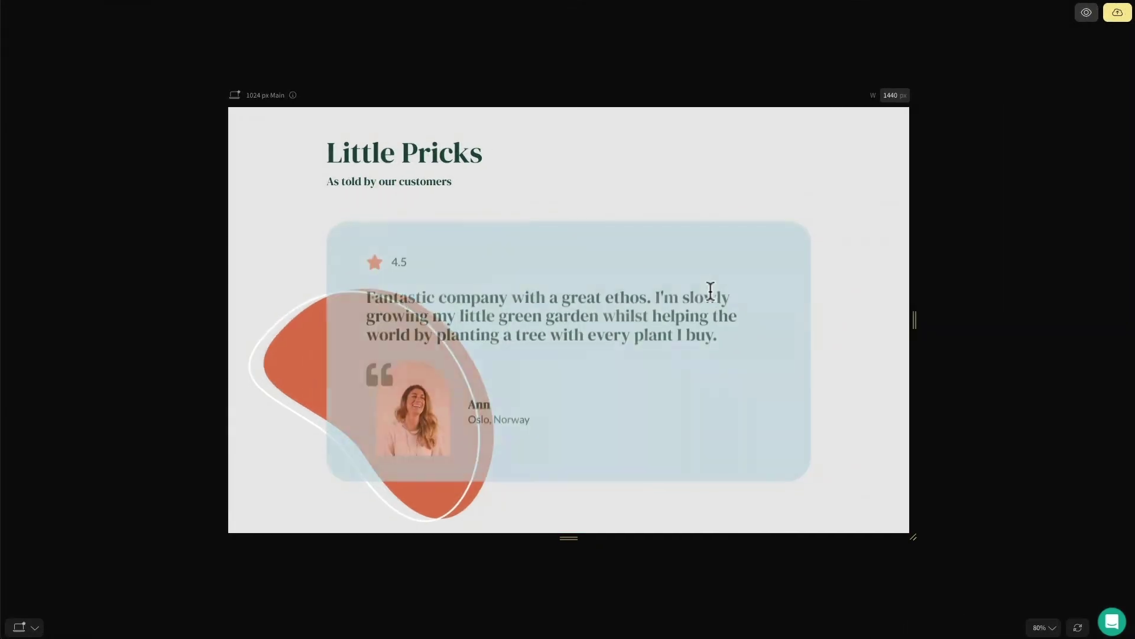